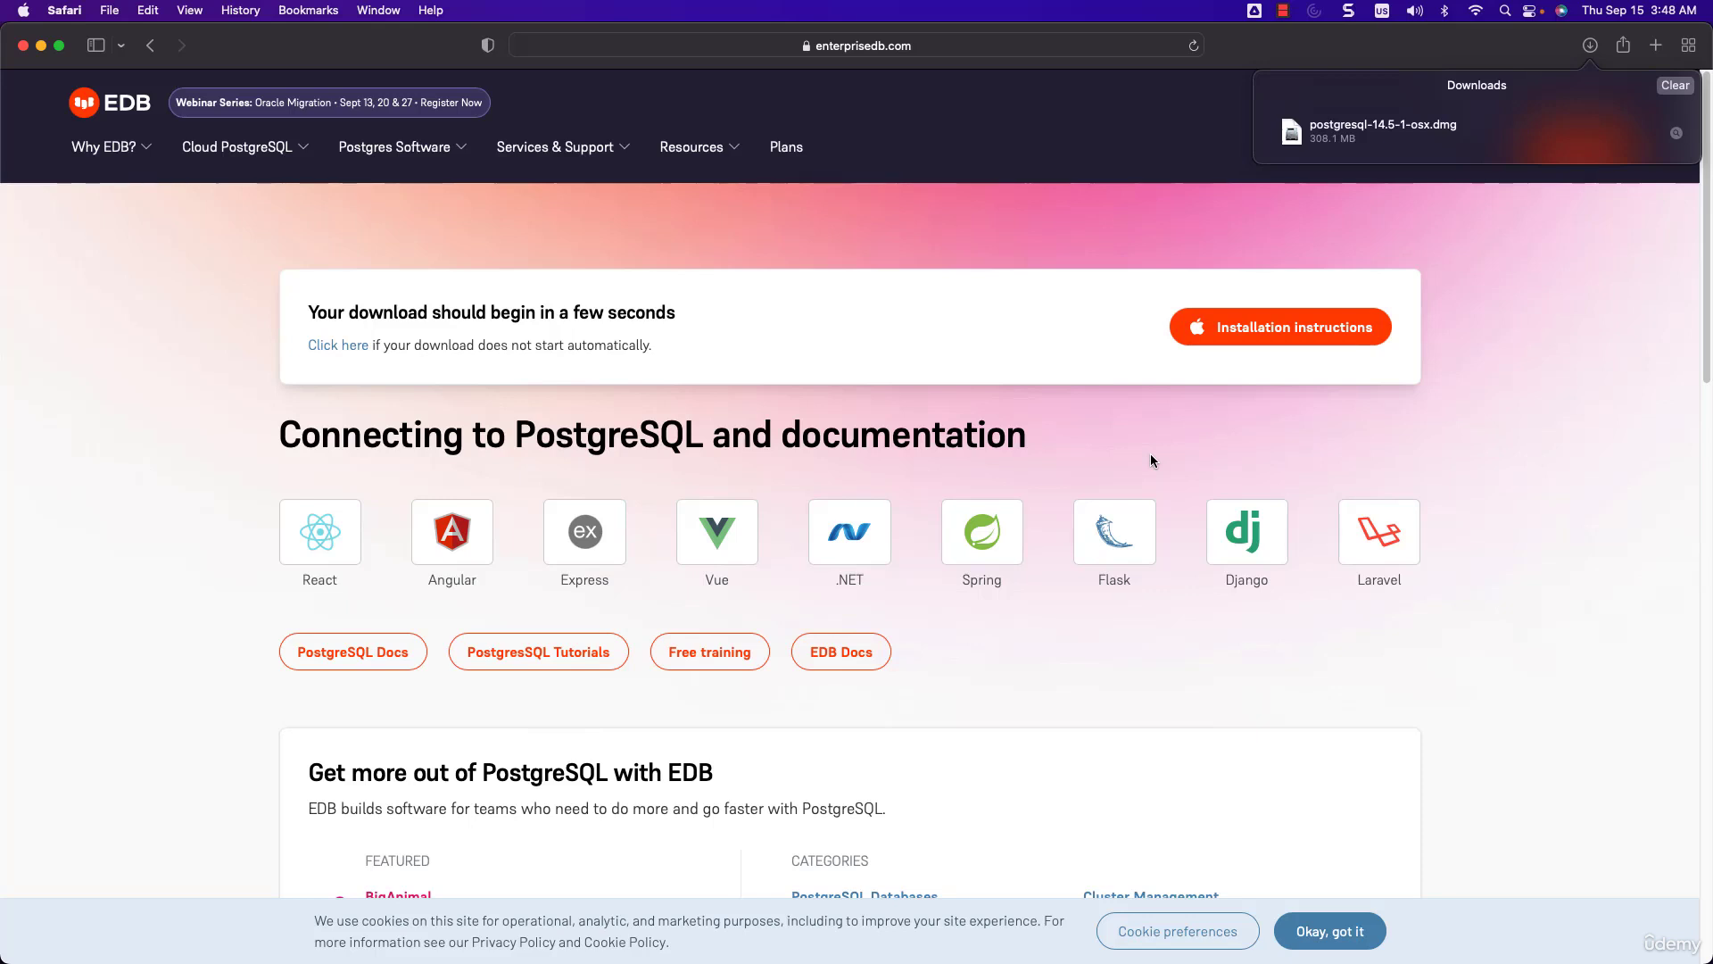
- Find pgAdmin 4 with Spotlight Search and launch it
click(1508, 12)
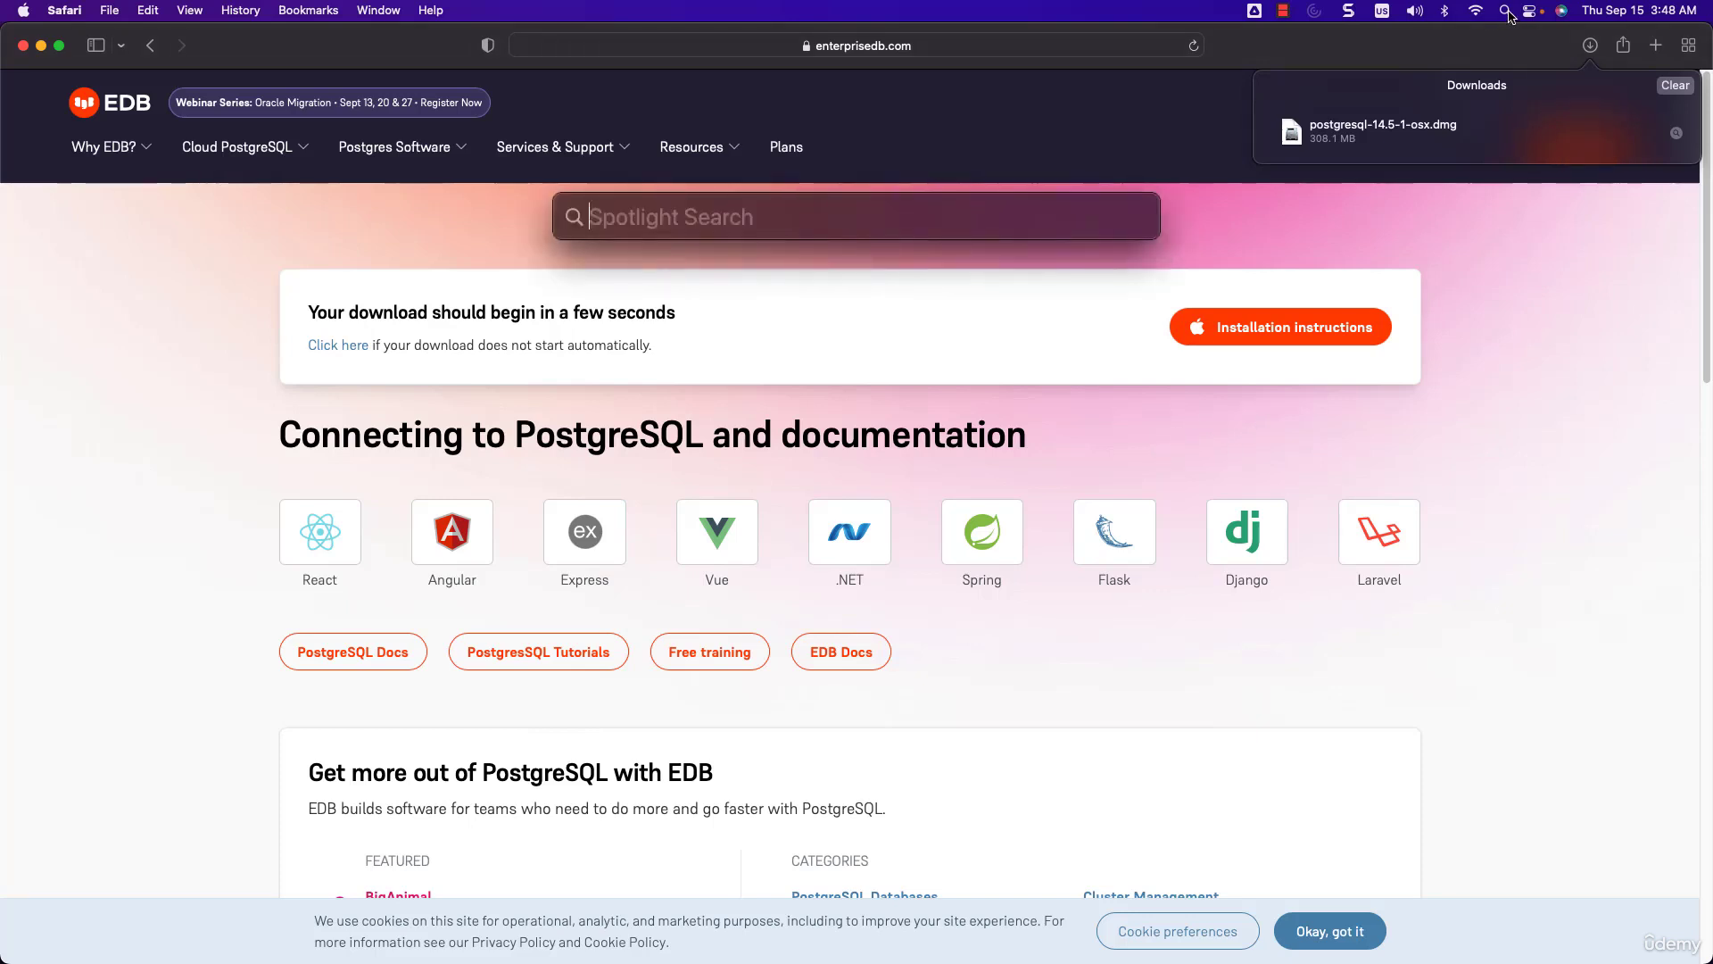
text(pg)
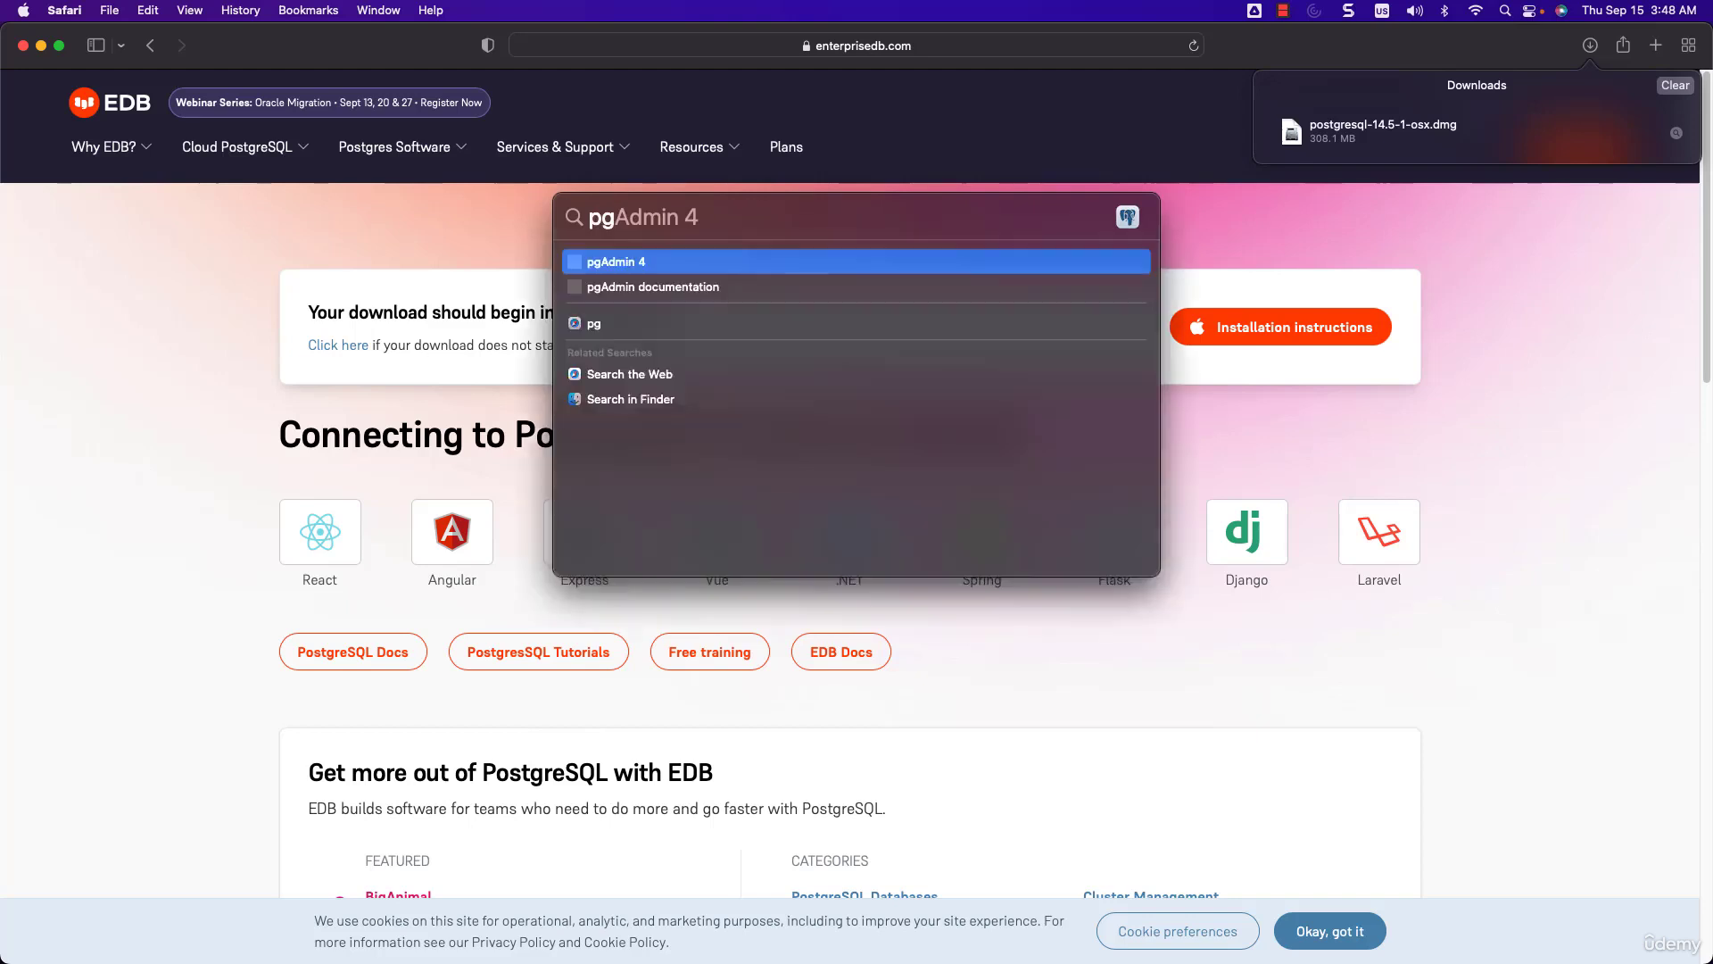
click(661, 270)
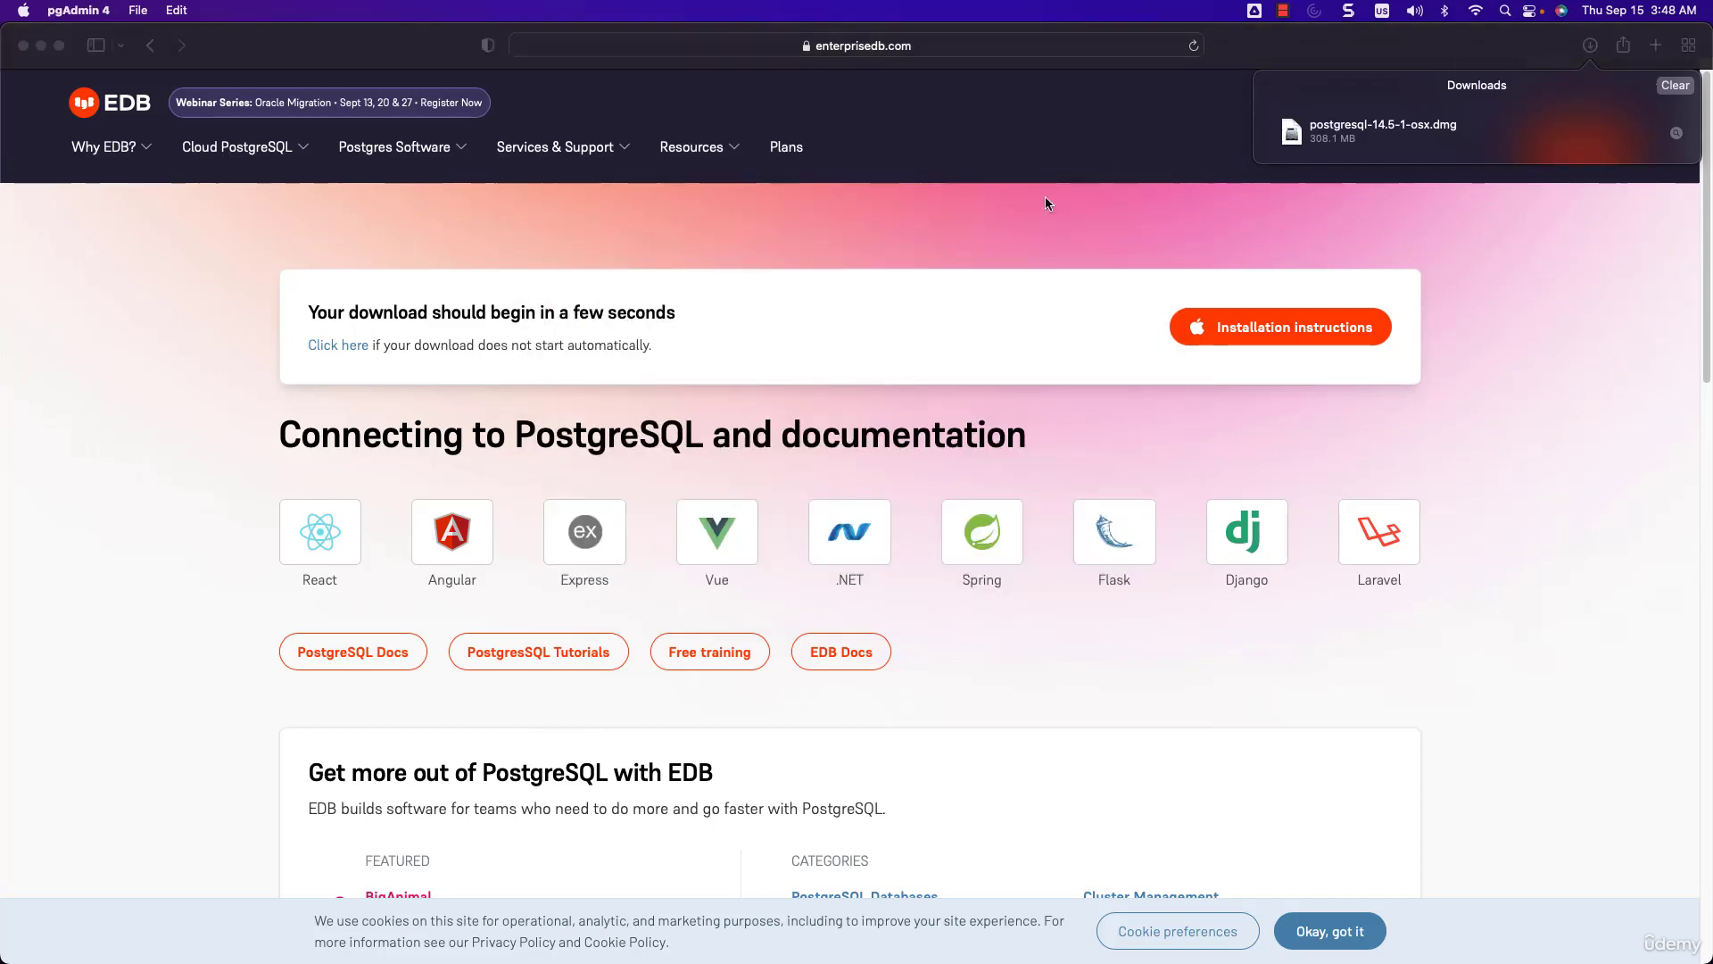
- Clear the browser's downloads list and close the Safari window while switching to pgAdmin 4
click(1672, 90)
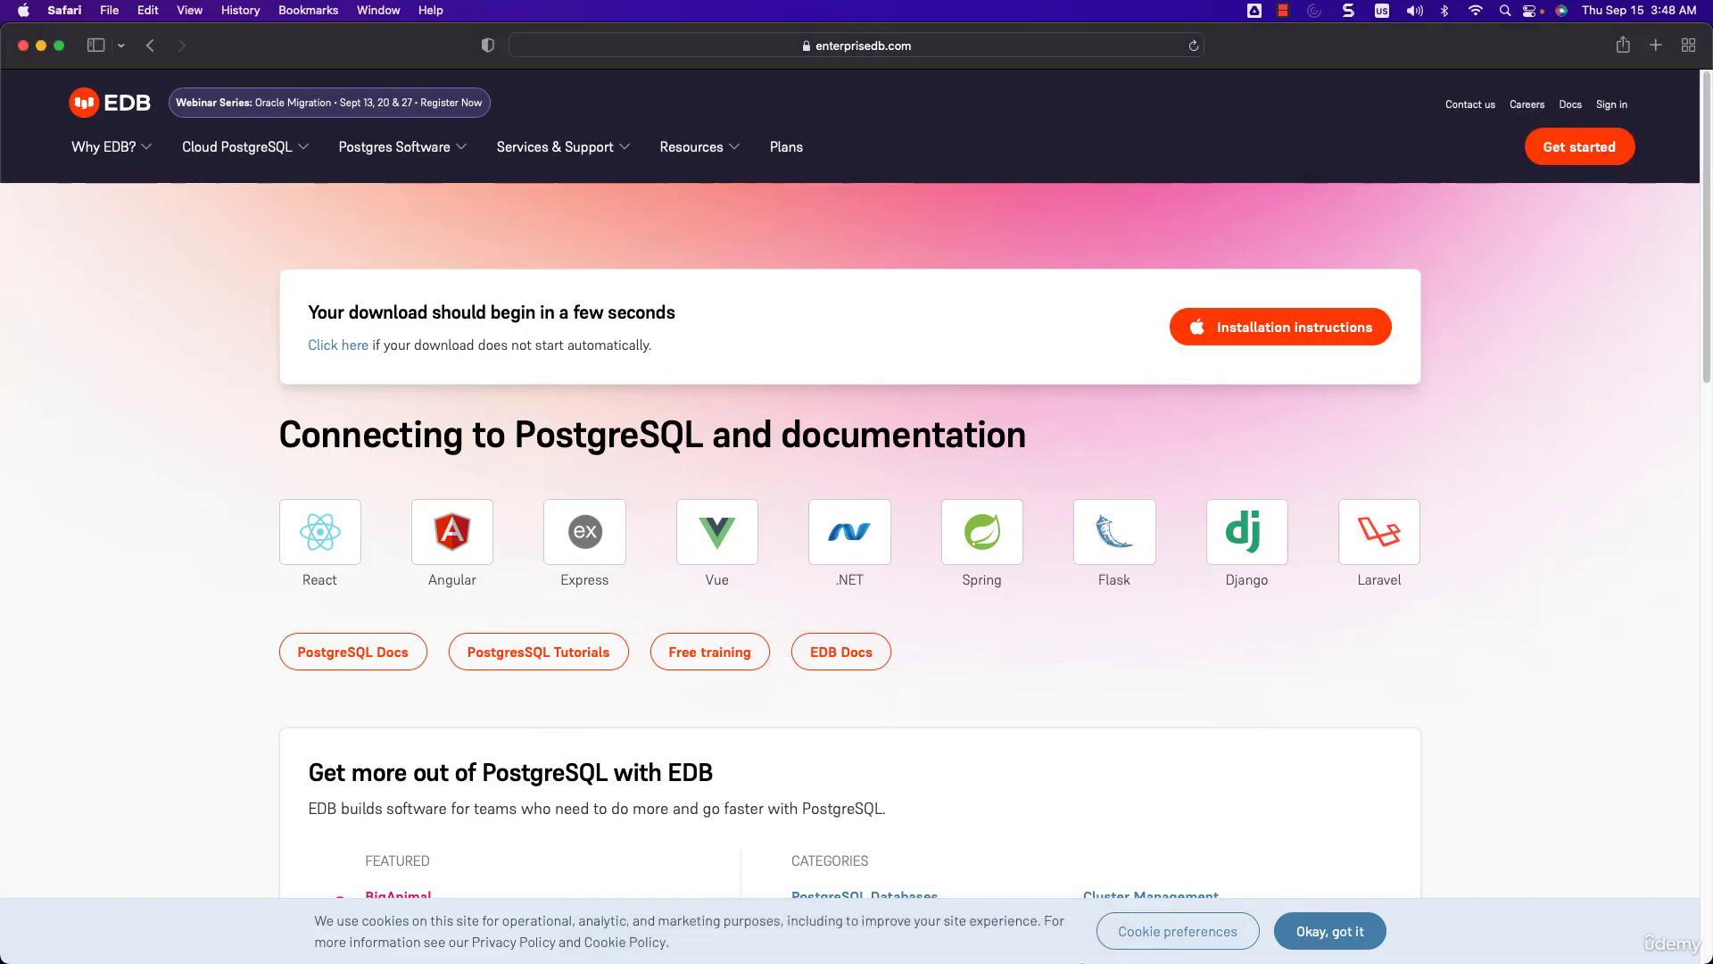
mouse_move(1081, 960)
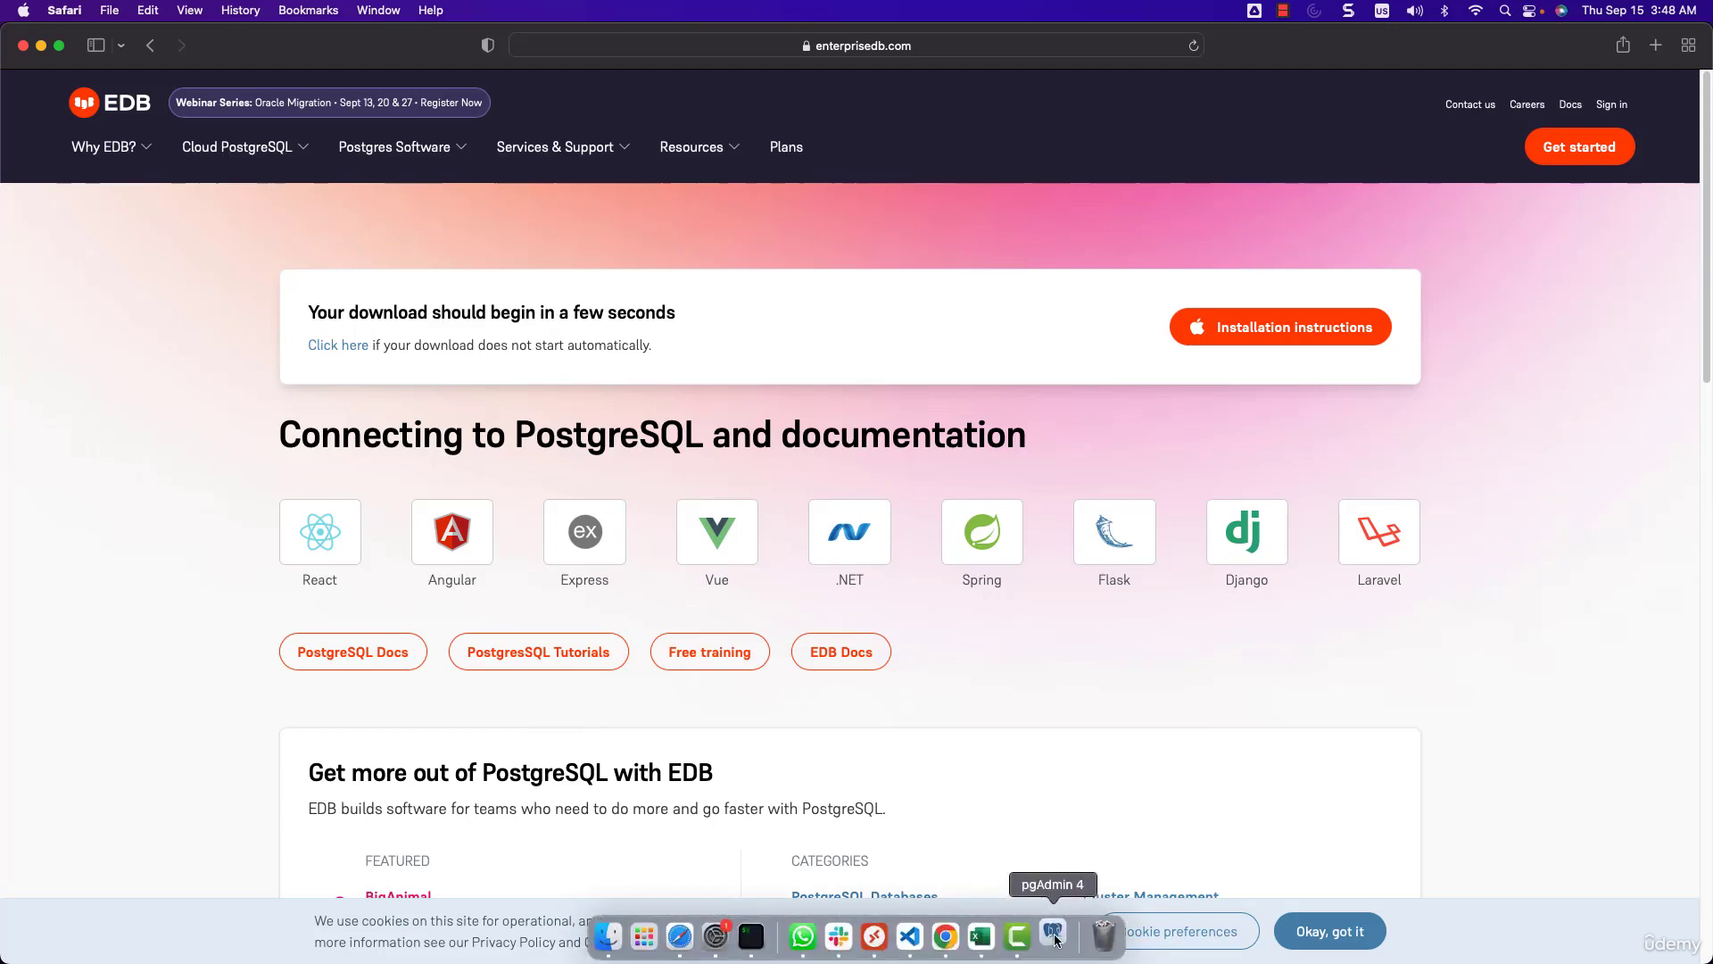
click(1054, 934)
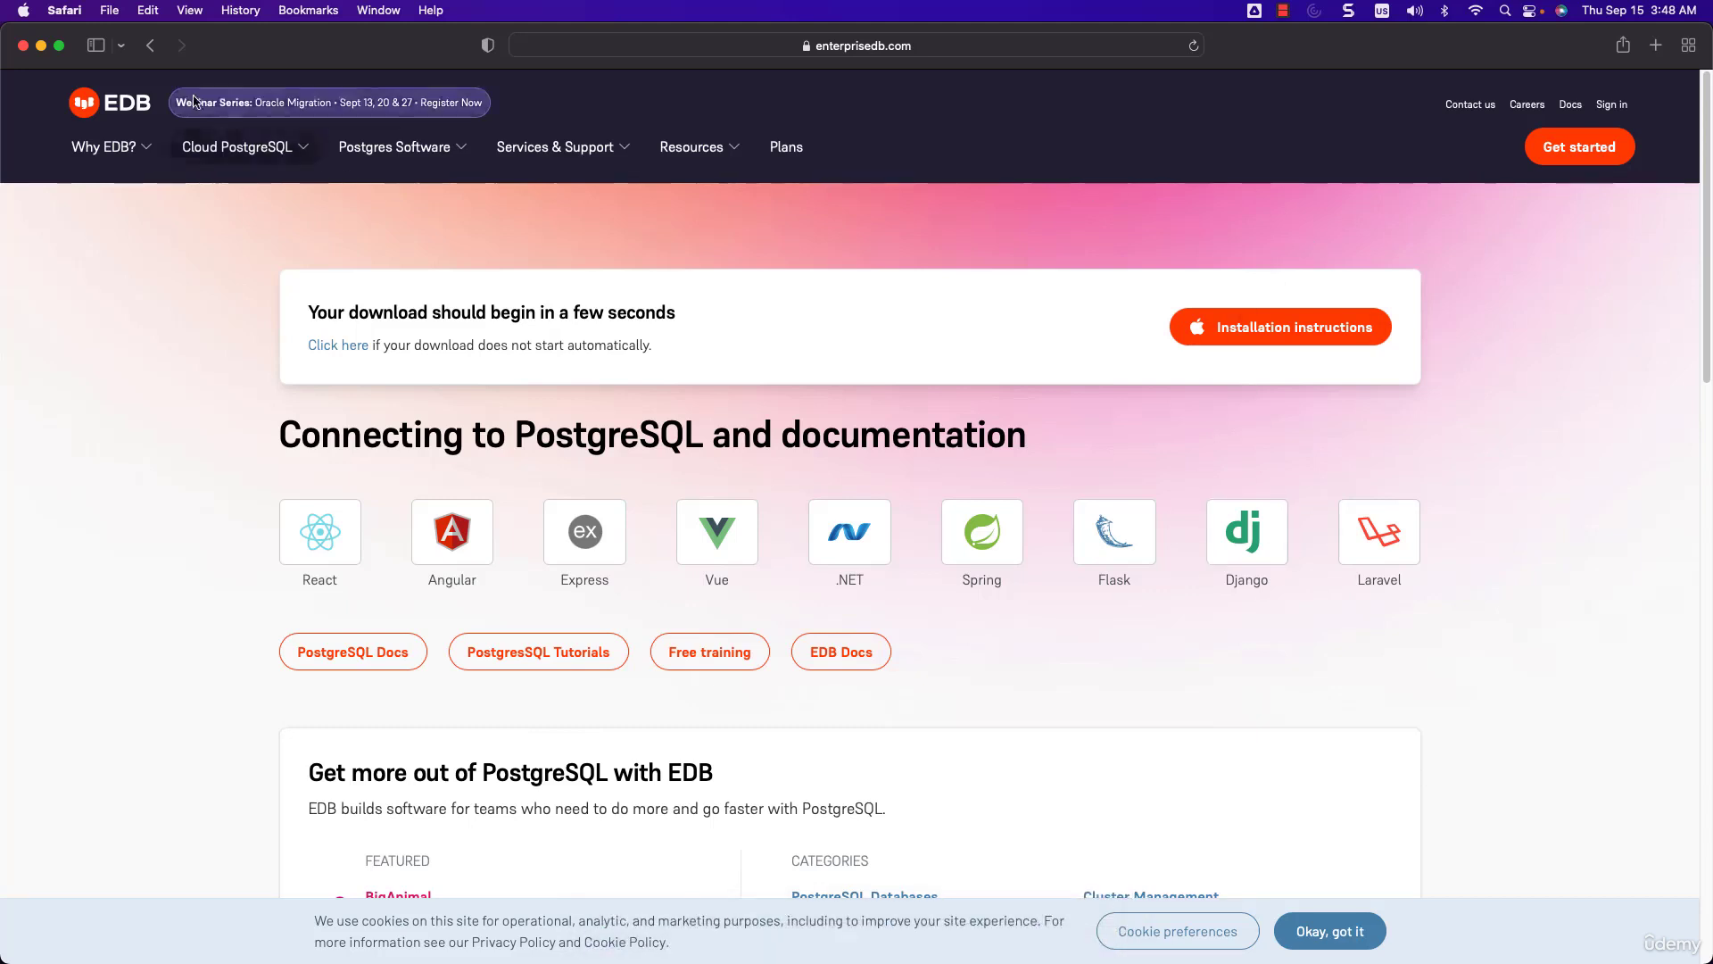
click(25, 47)
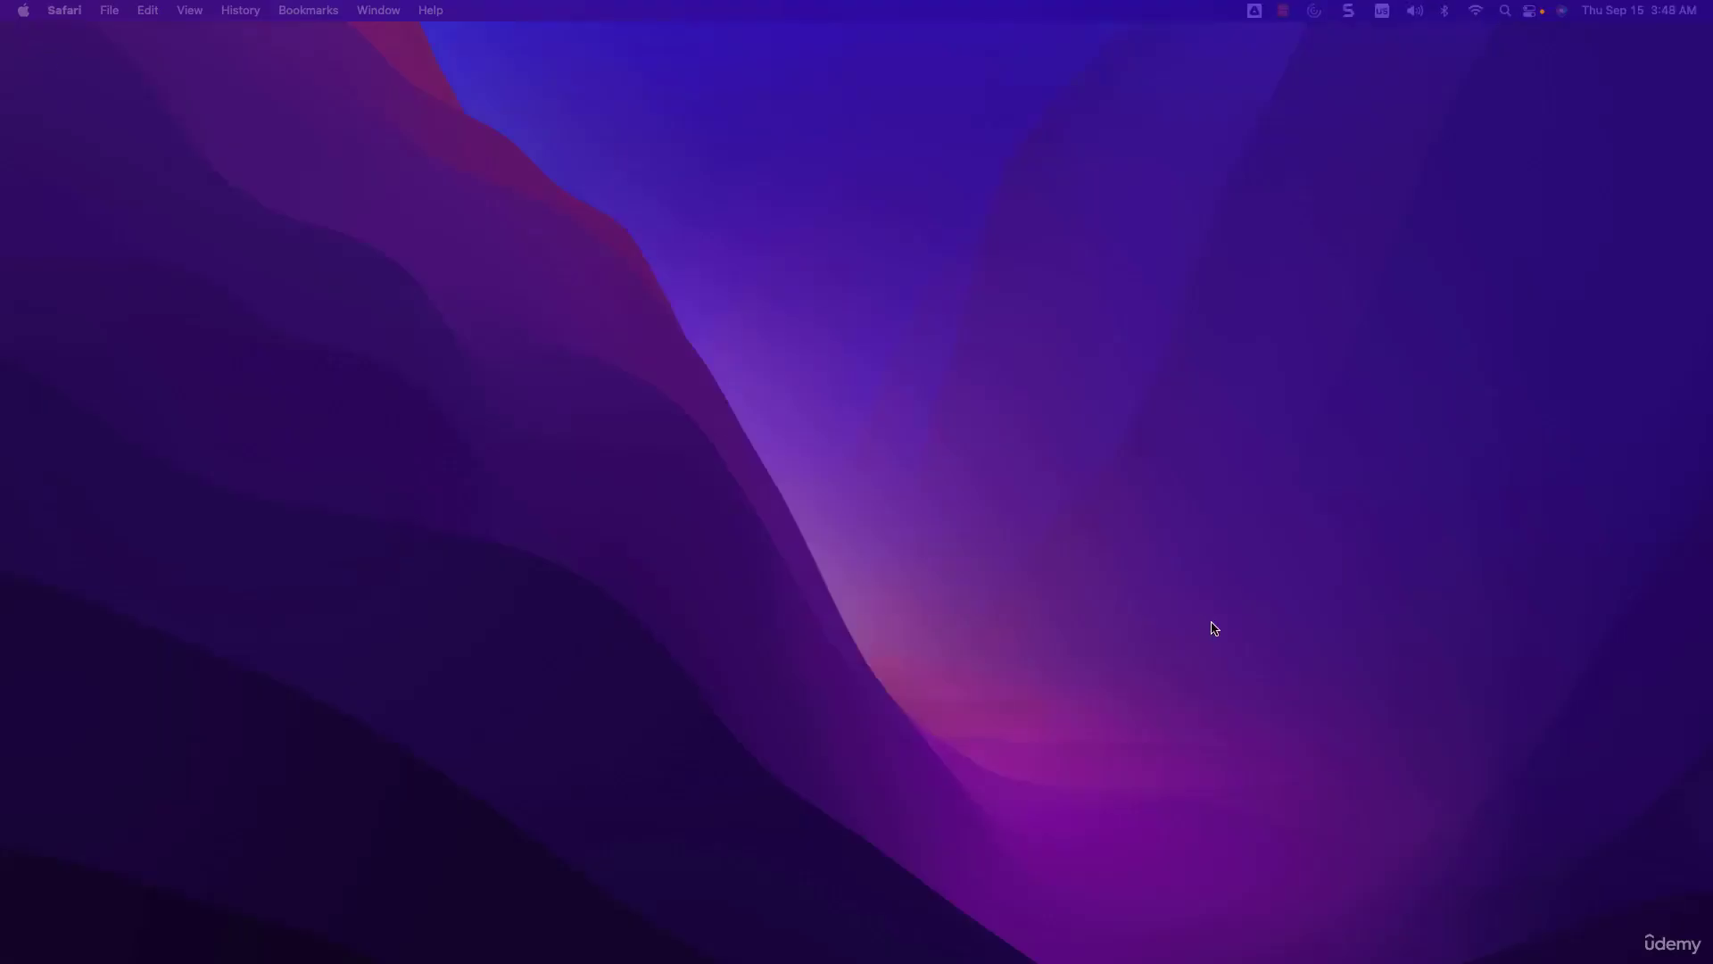
- Empty the Trash
mouse_move(994, 959)
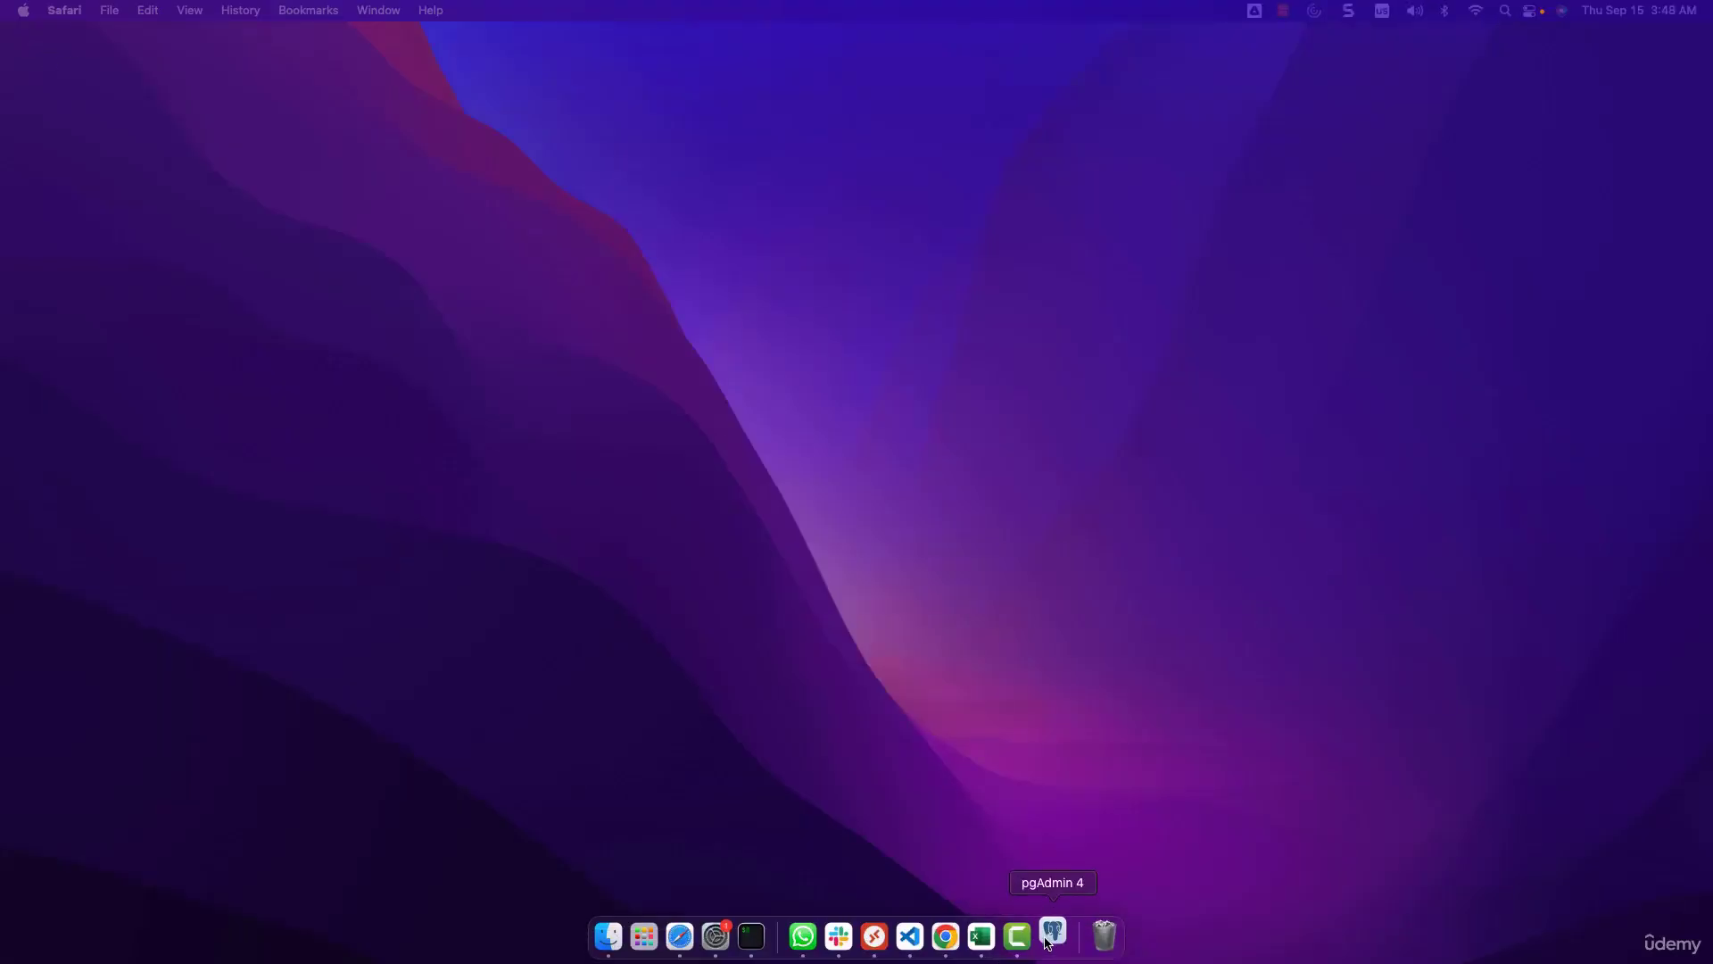
right_click(1105, 935)
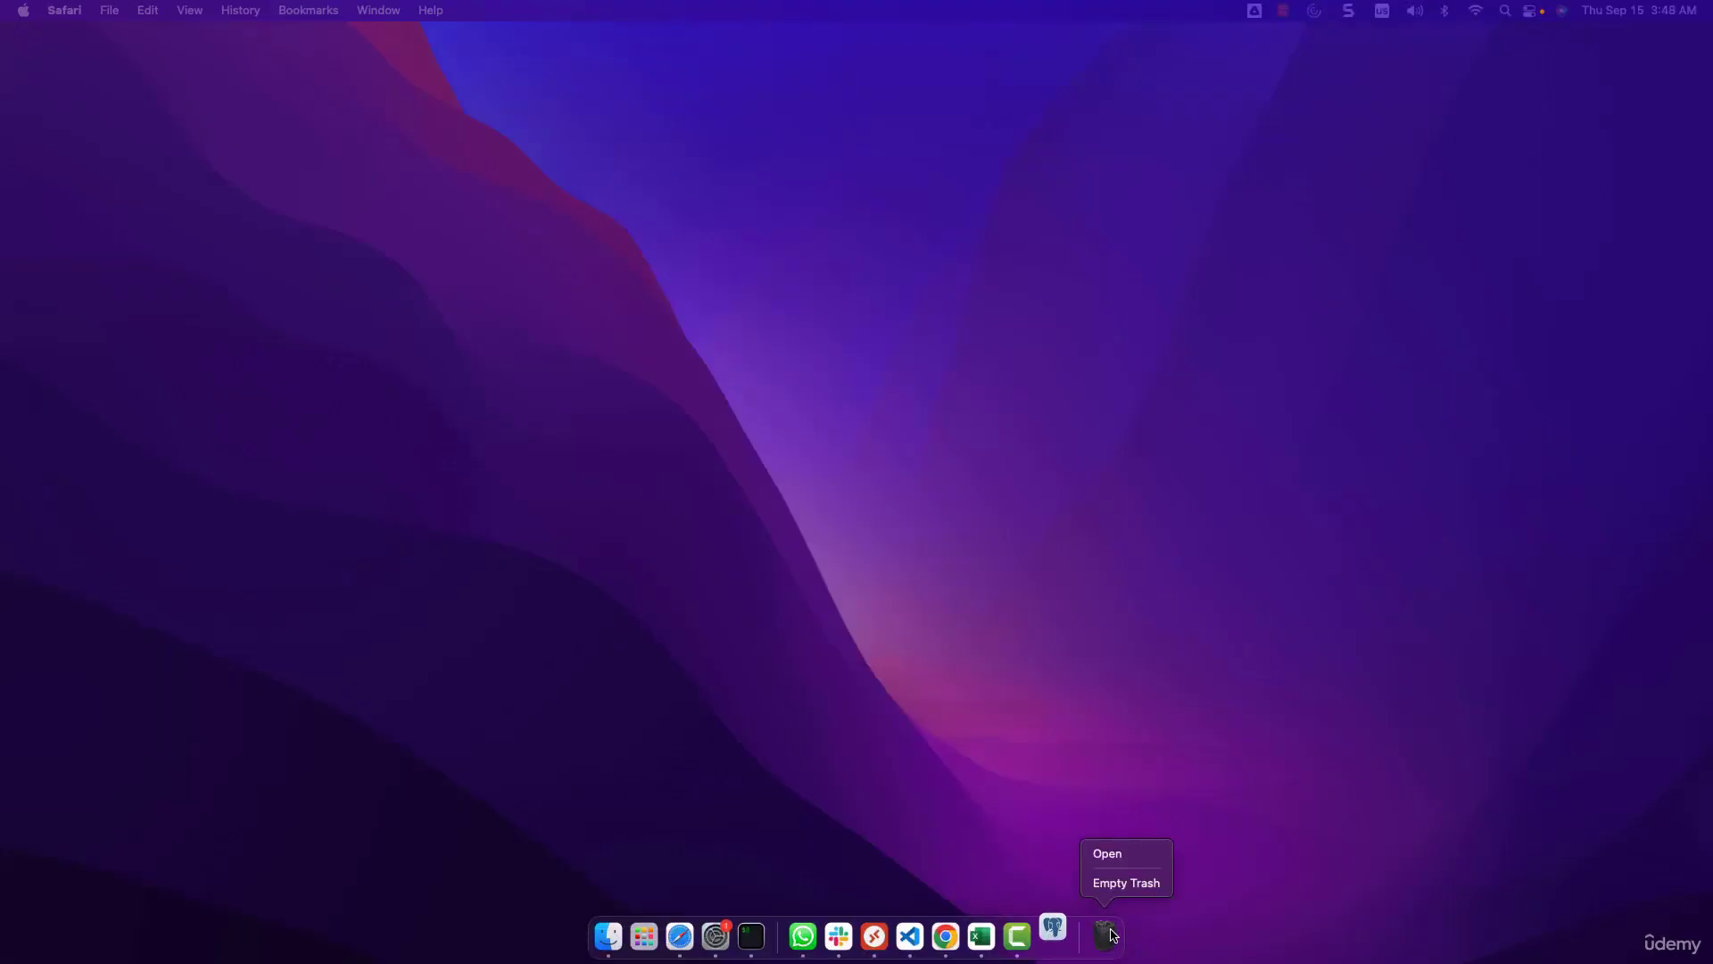
click(1131, 888)
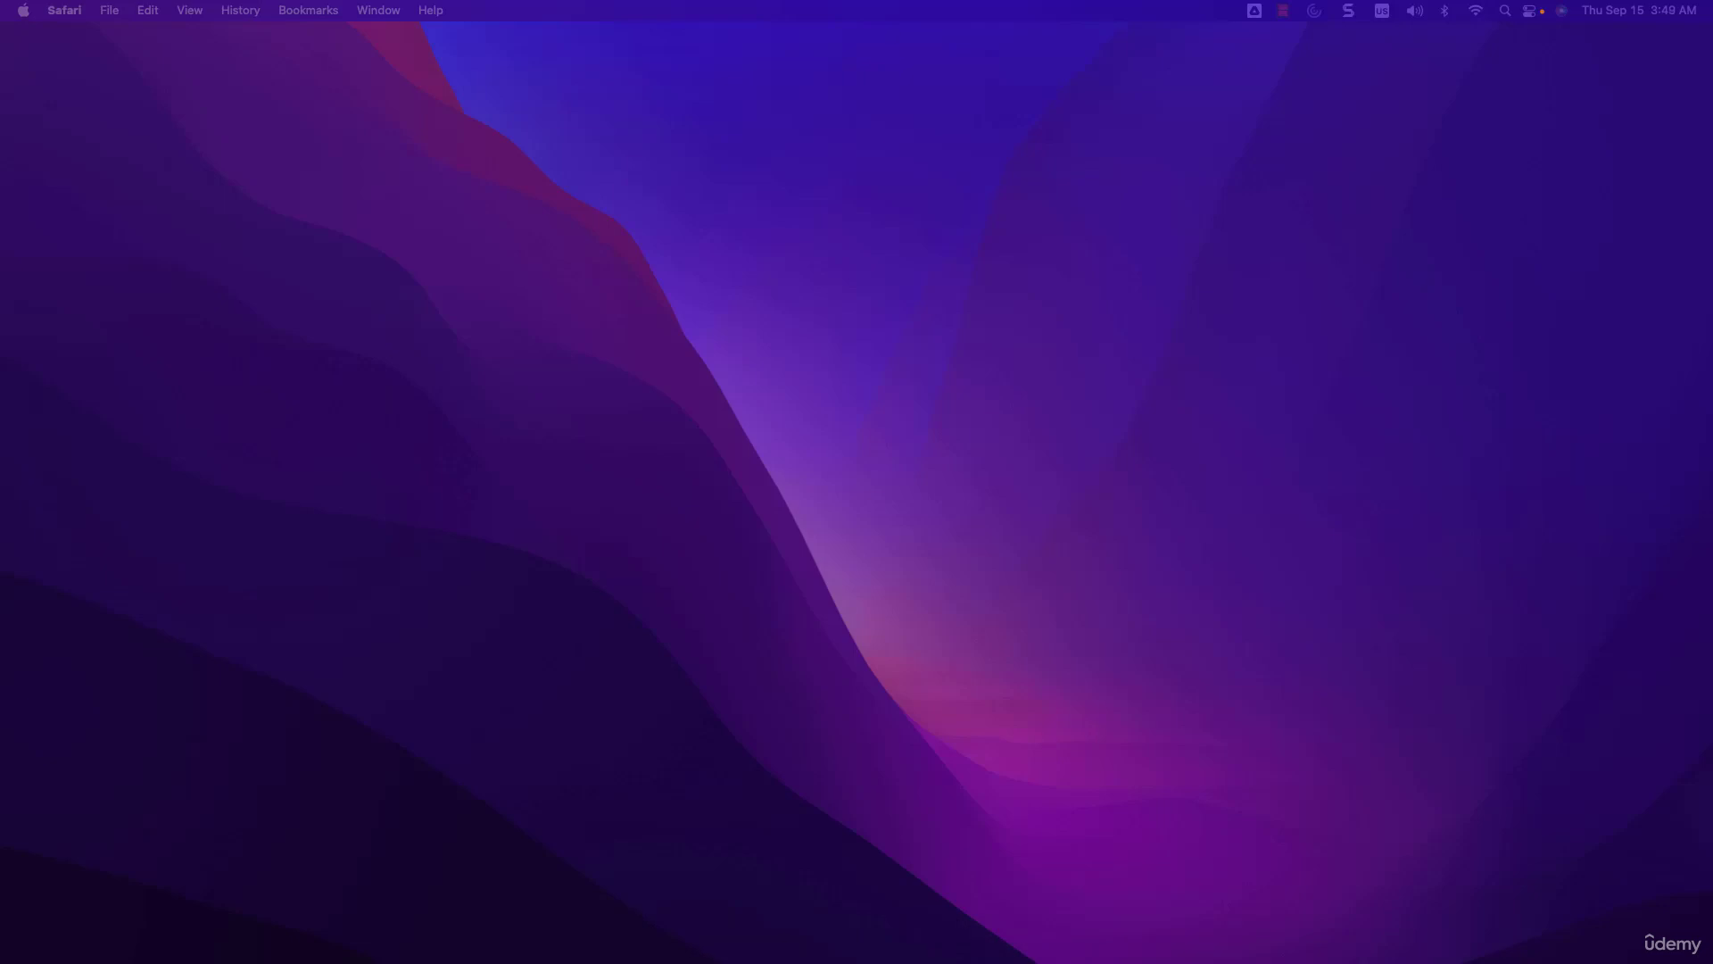
- Set the master password for pgAdmin and confirm it
drag(1712, 144, 958, 170)
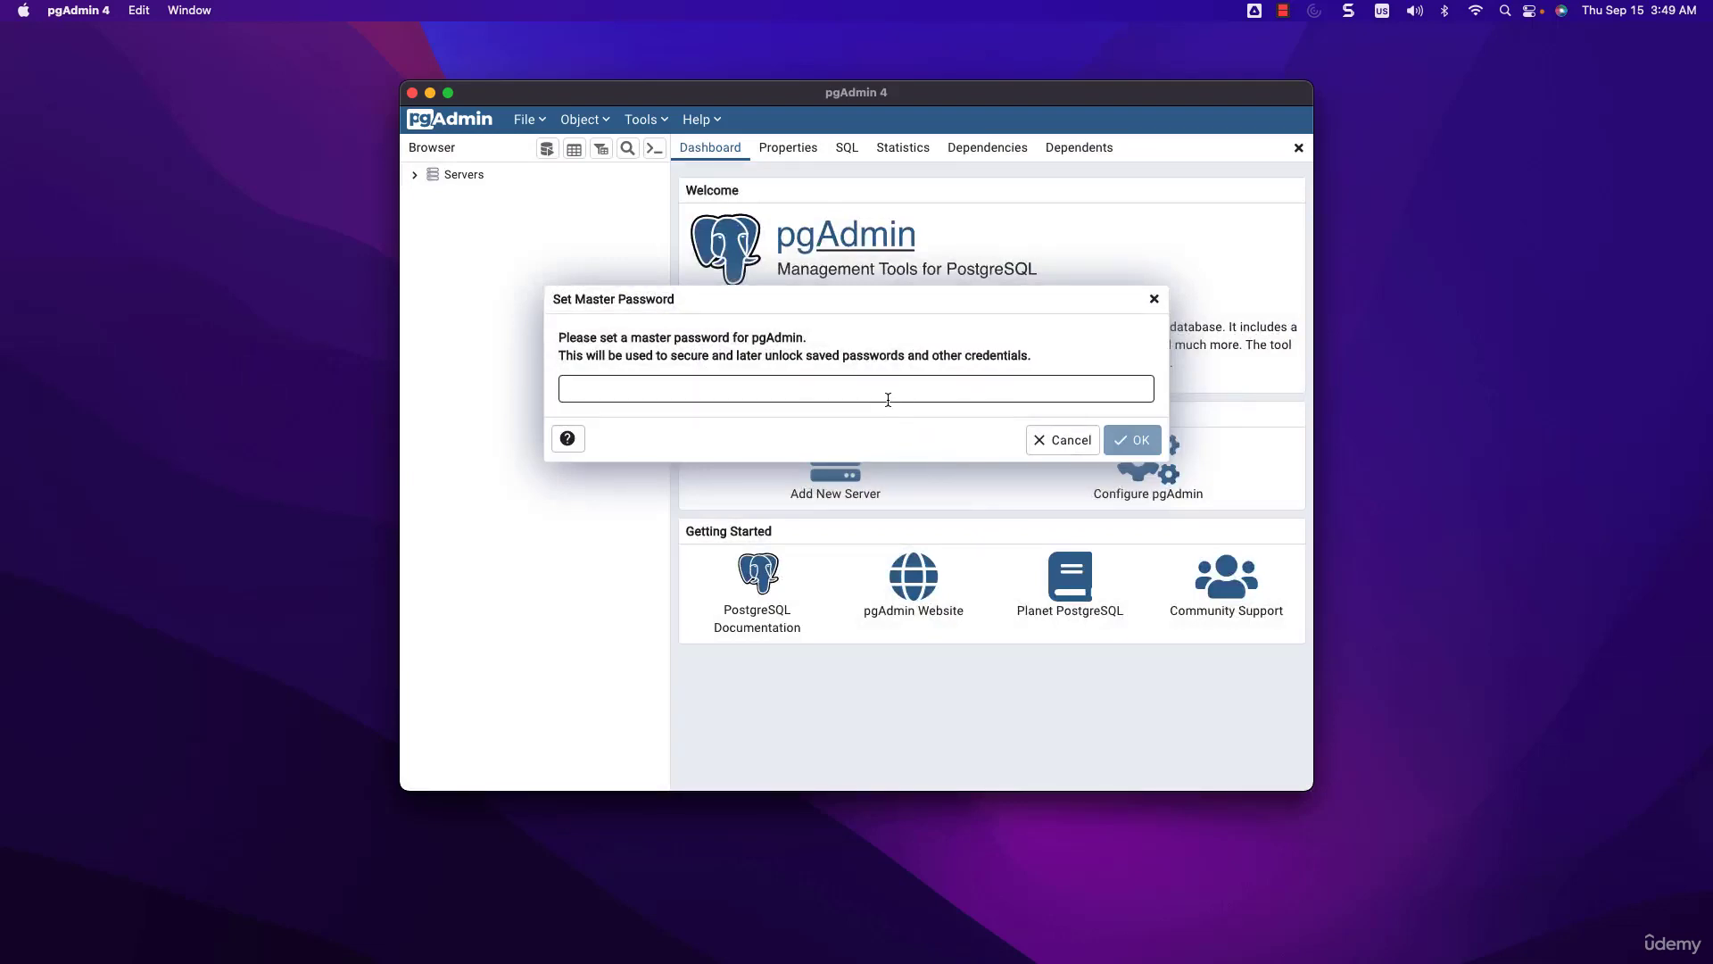
click(881, 386)
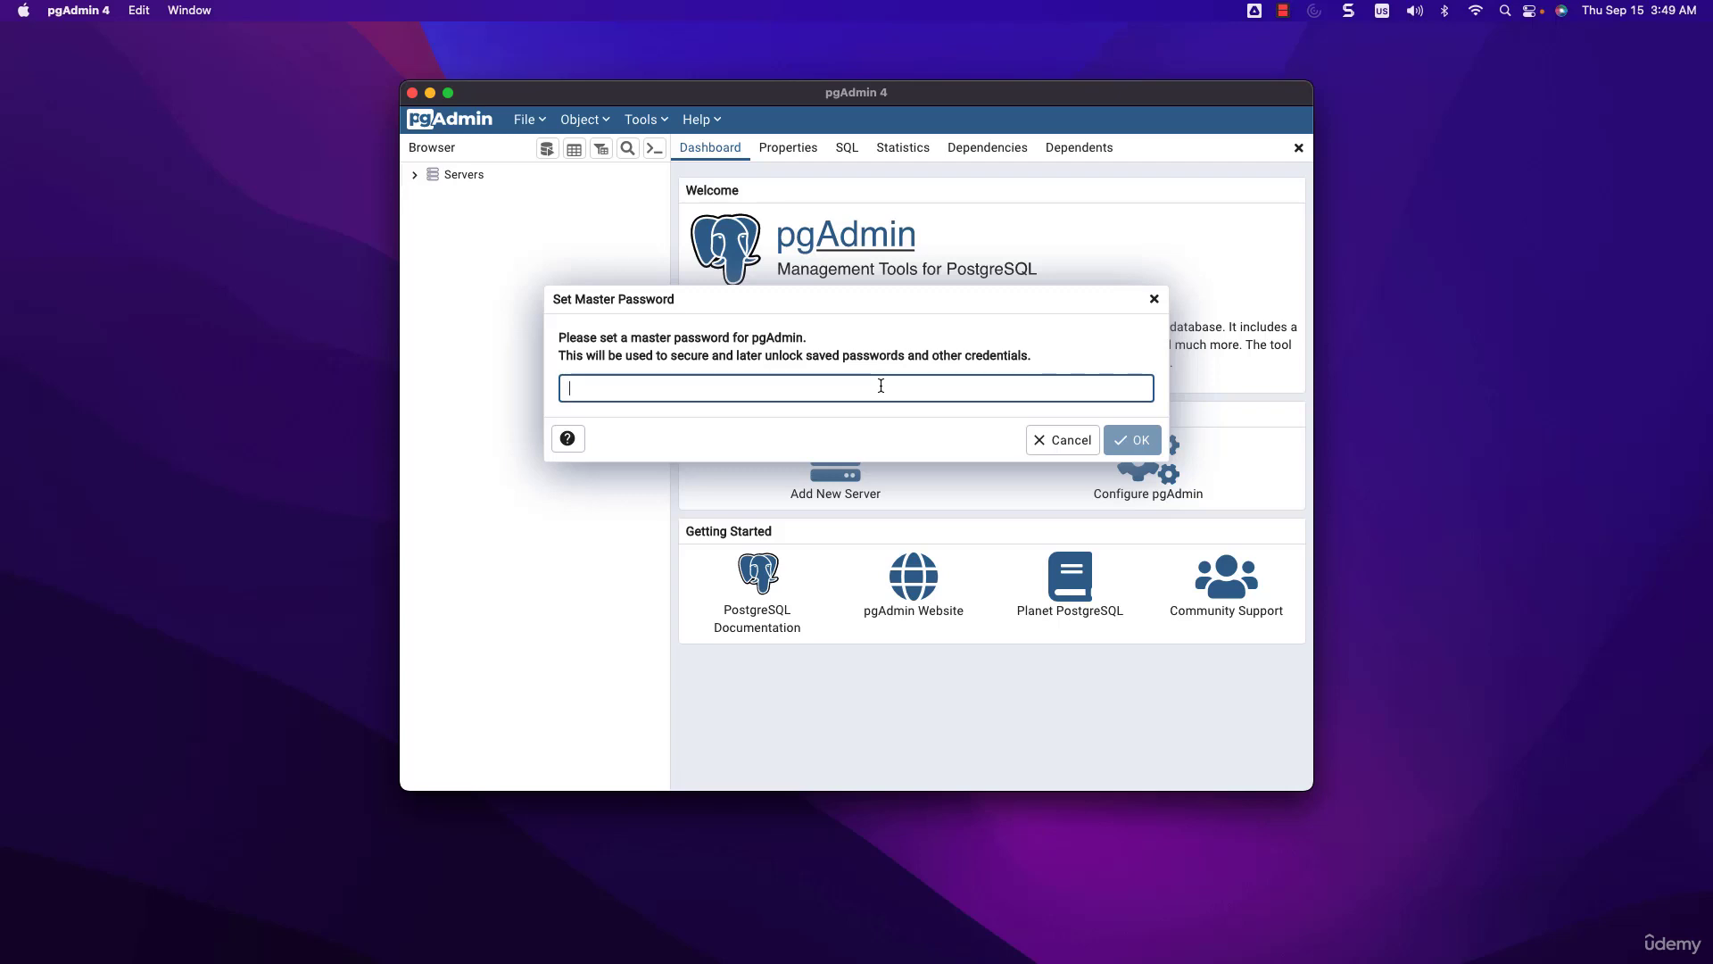
text(•••••••••)
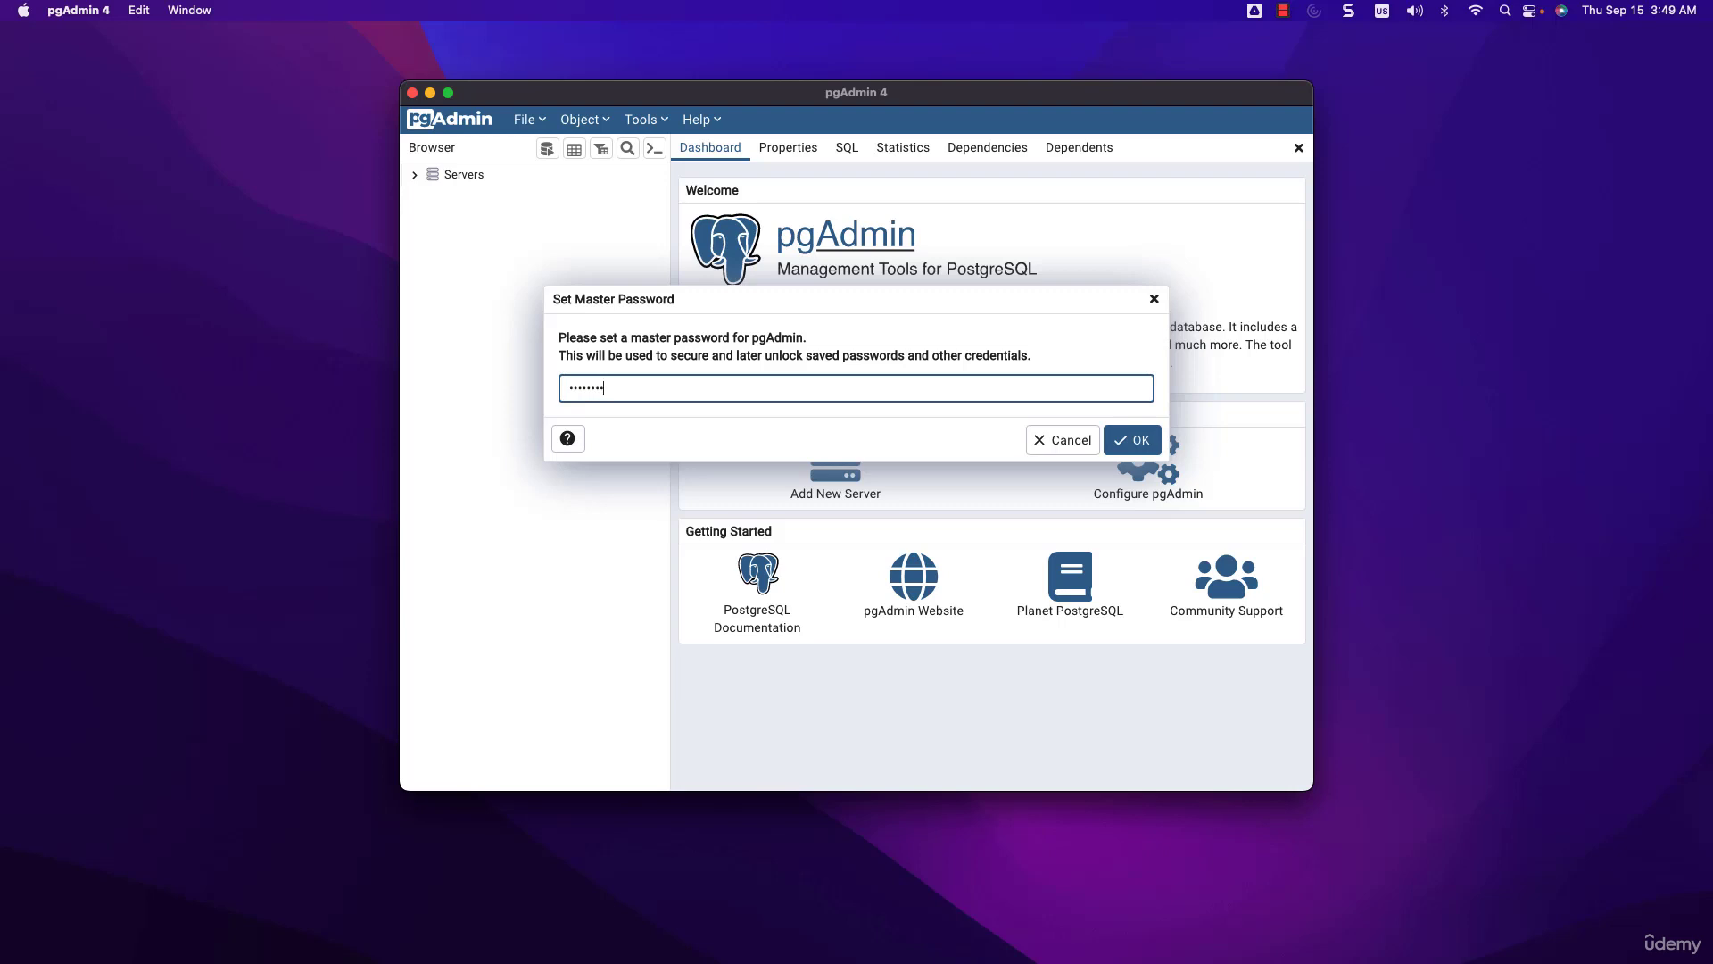
key(Return)
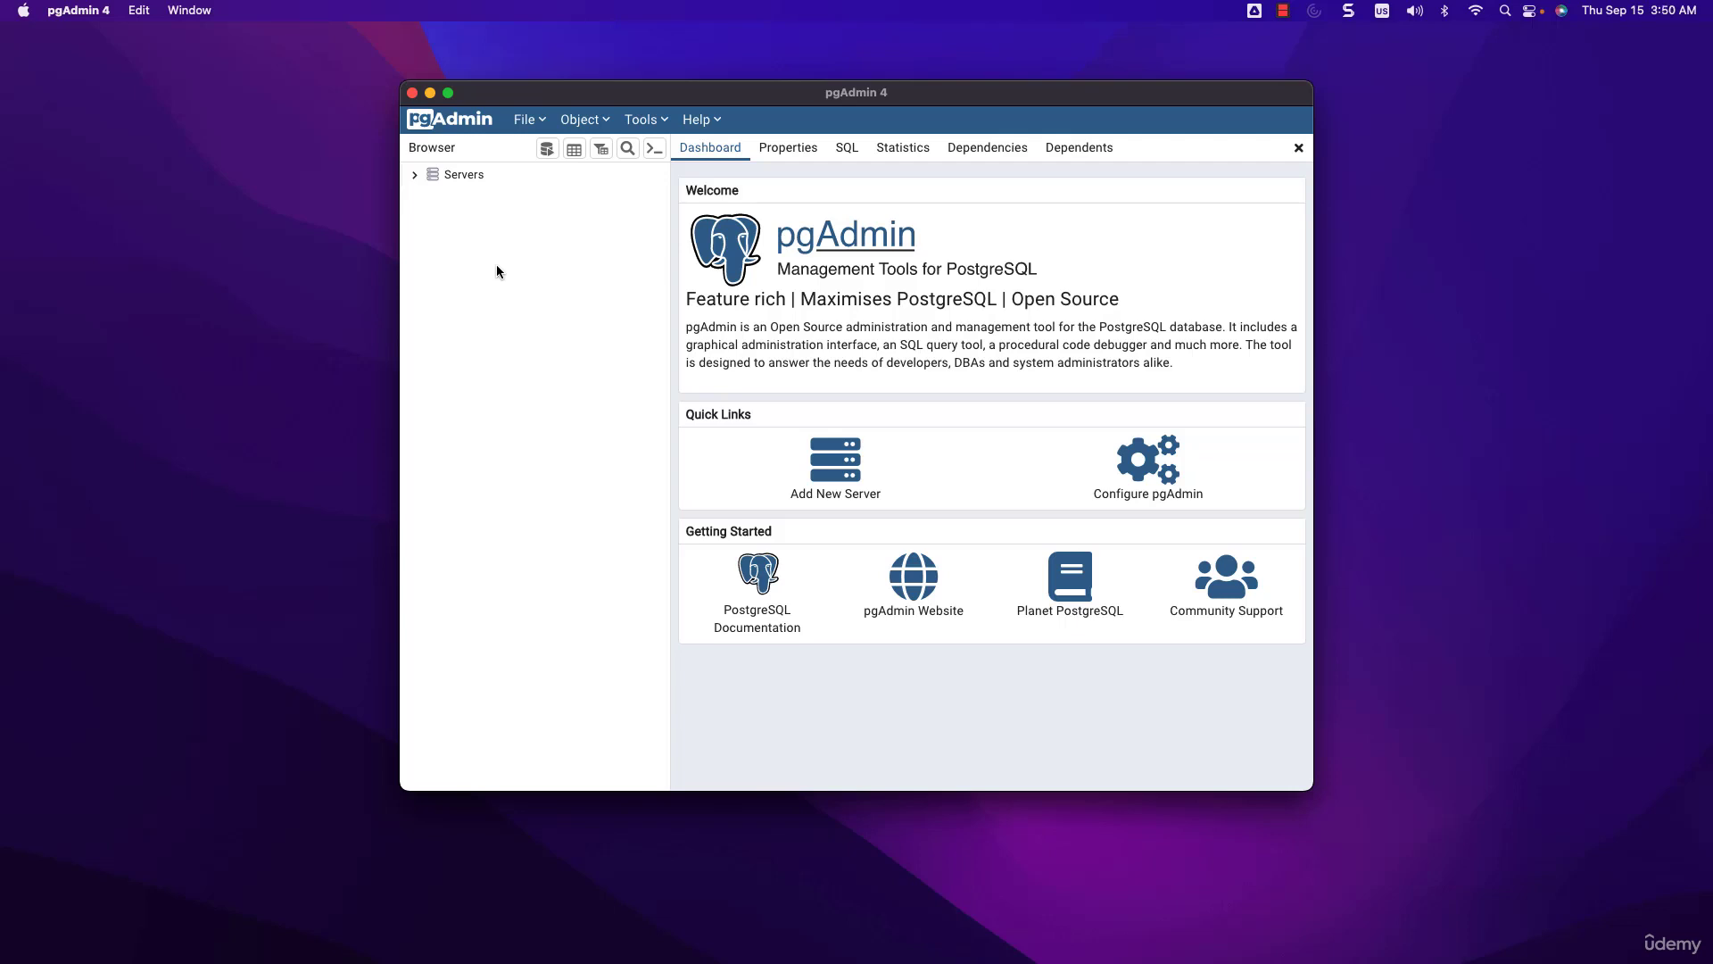
- Connect to the PostgreSQL 14 server with the postgres user's password, keep the password saved, and maximize the pgAdmin window
click(415, 175)
click(486, 196)
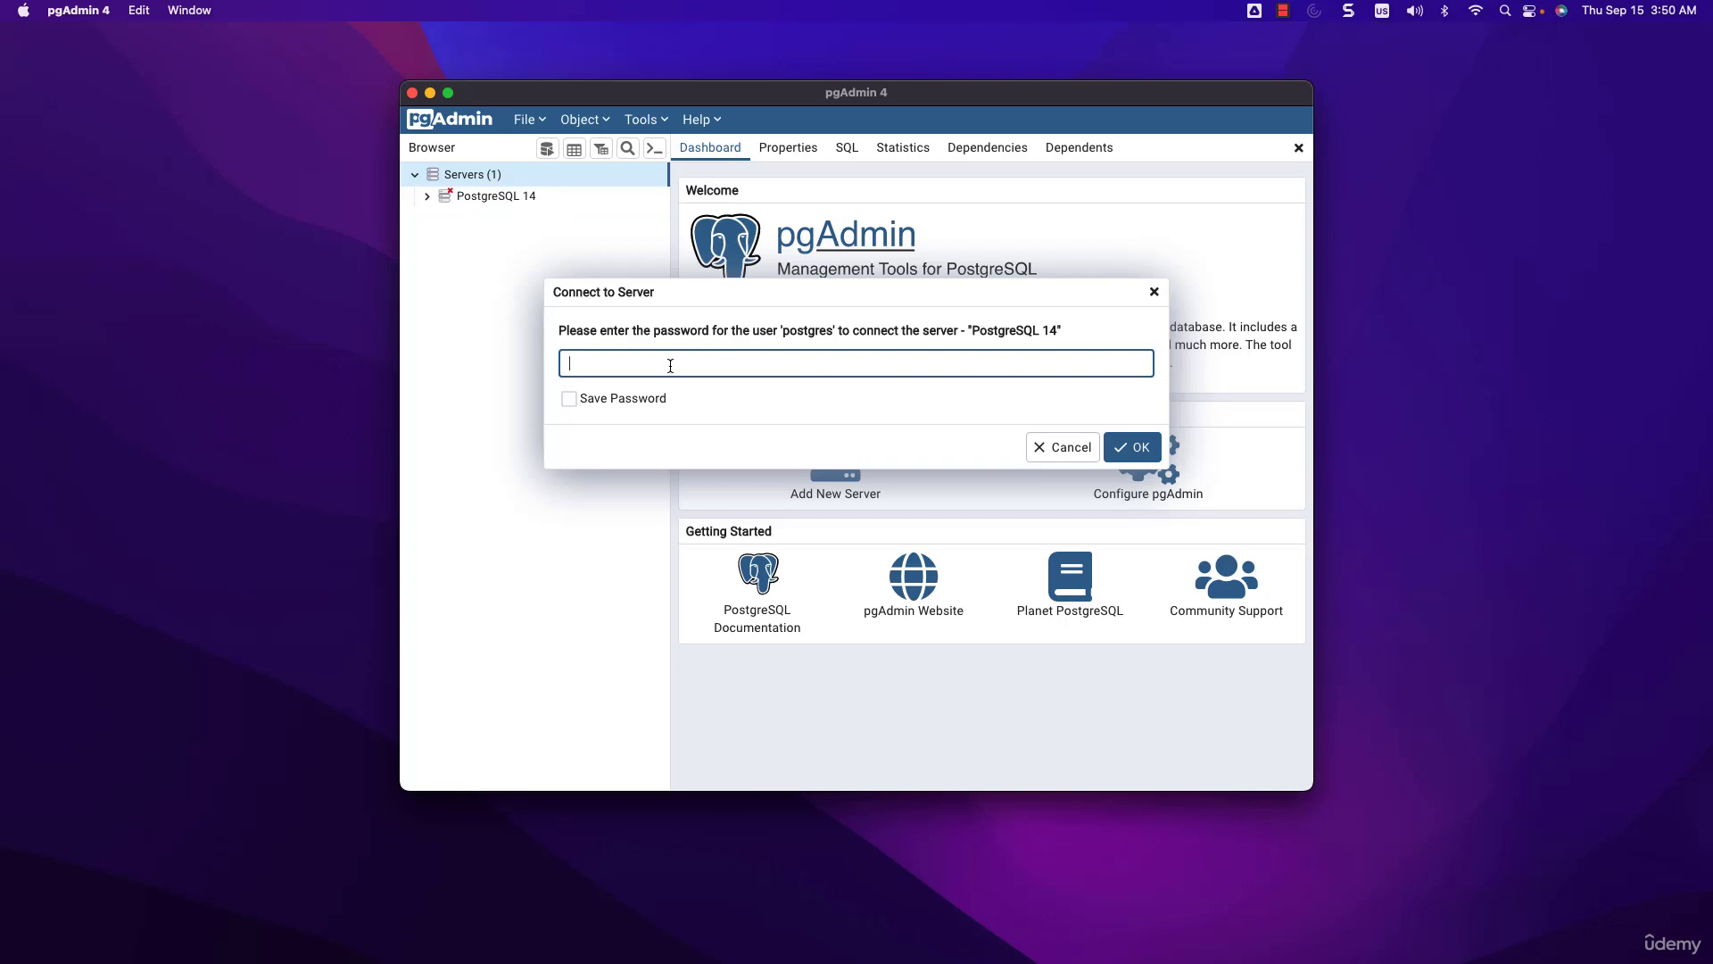
text(•••••••••)
click(569, 399)
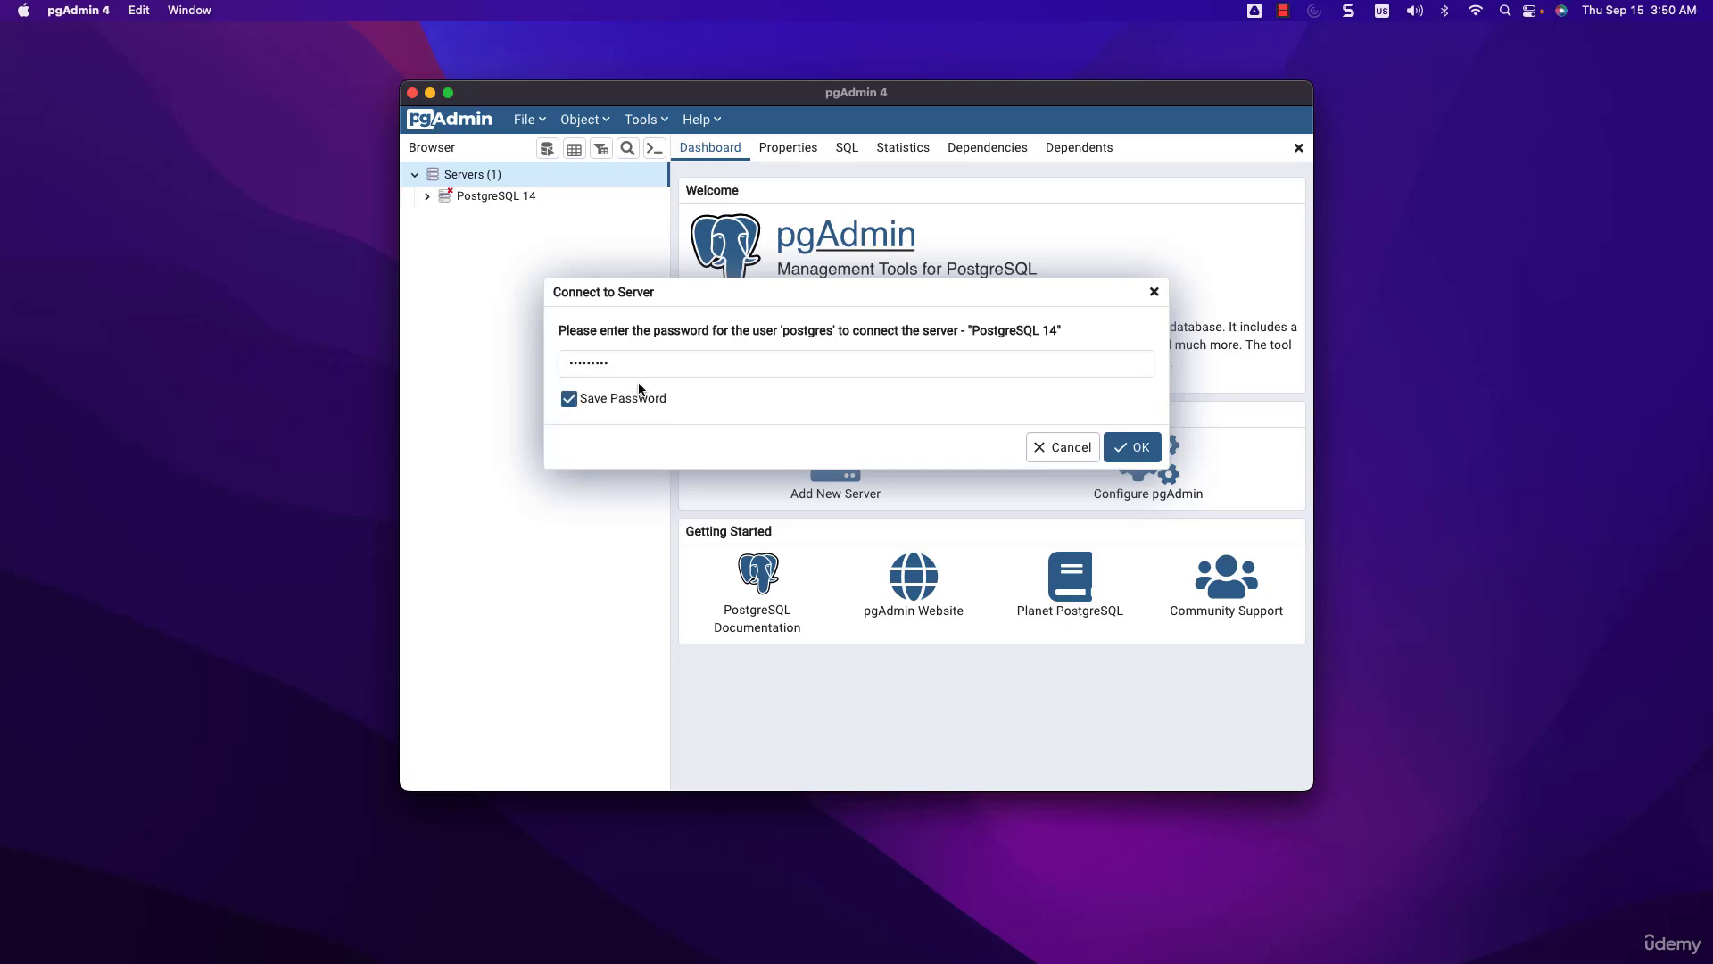
click(1133, 447)
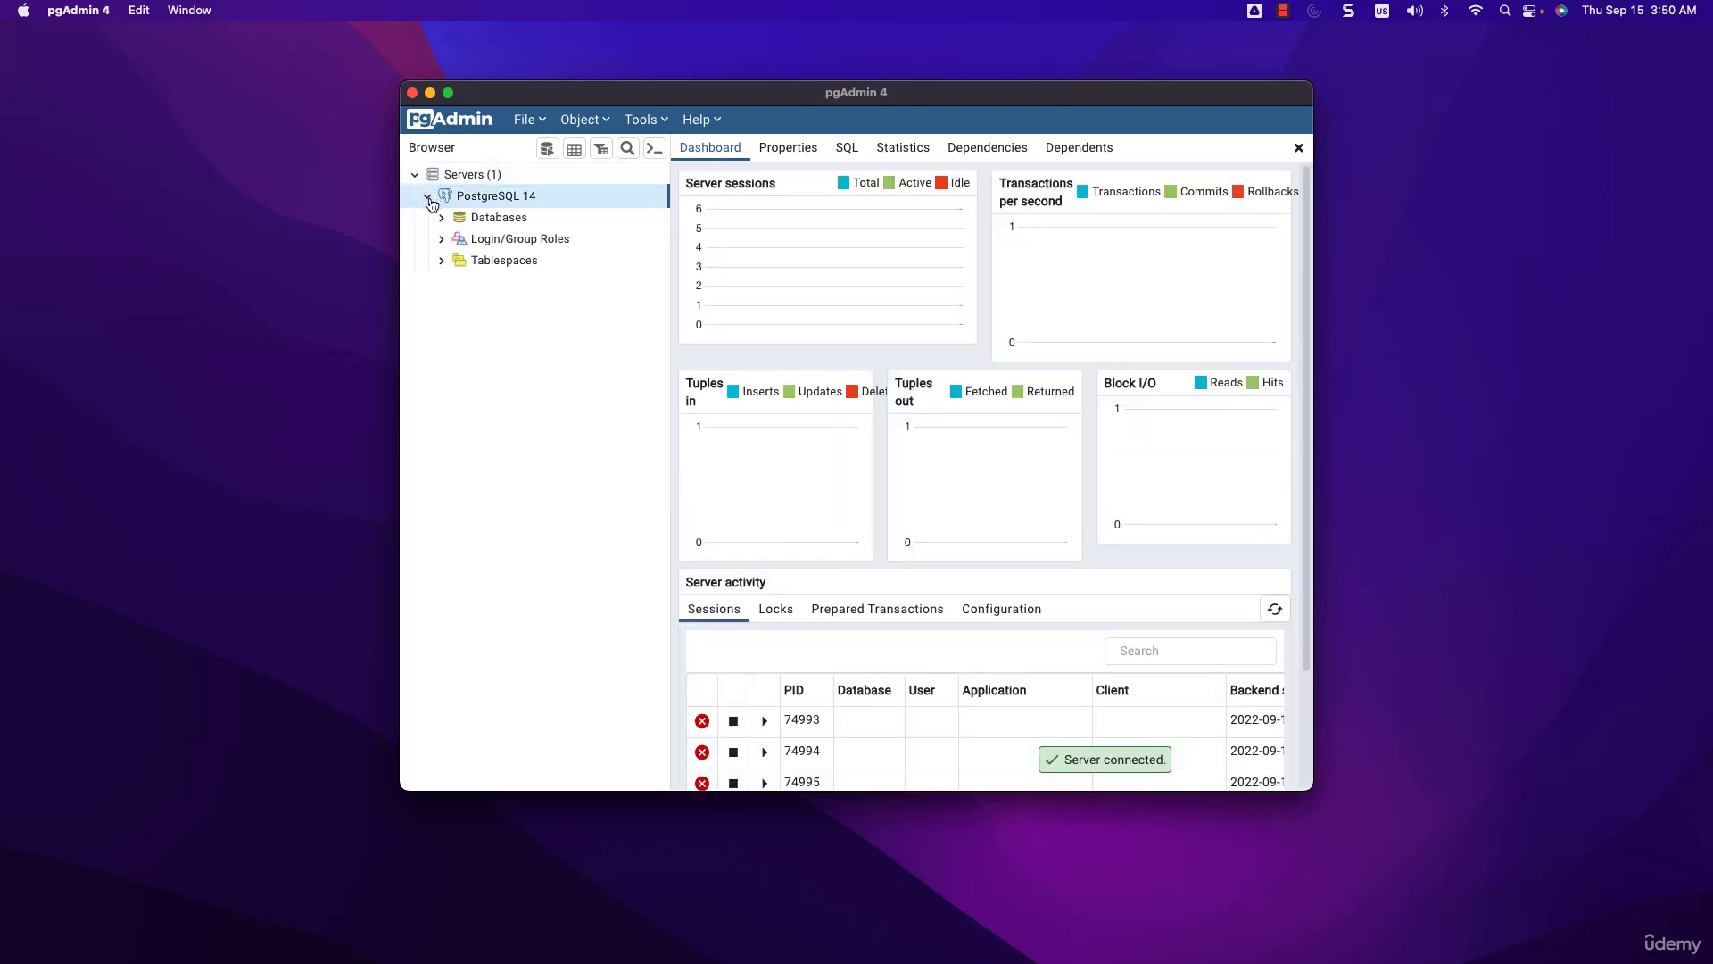
double_click(951, 95)
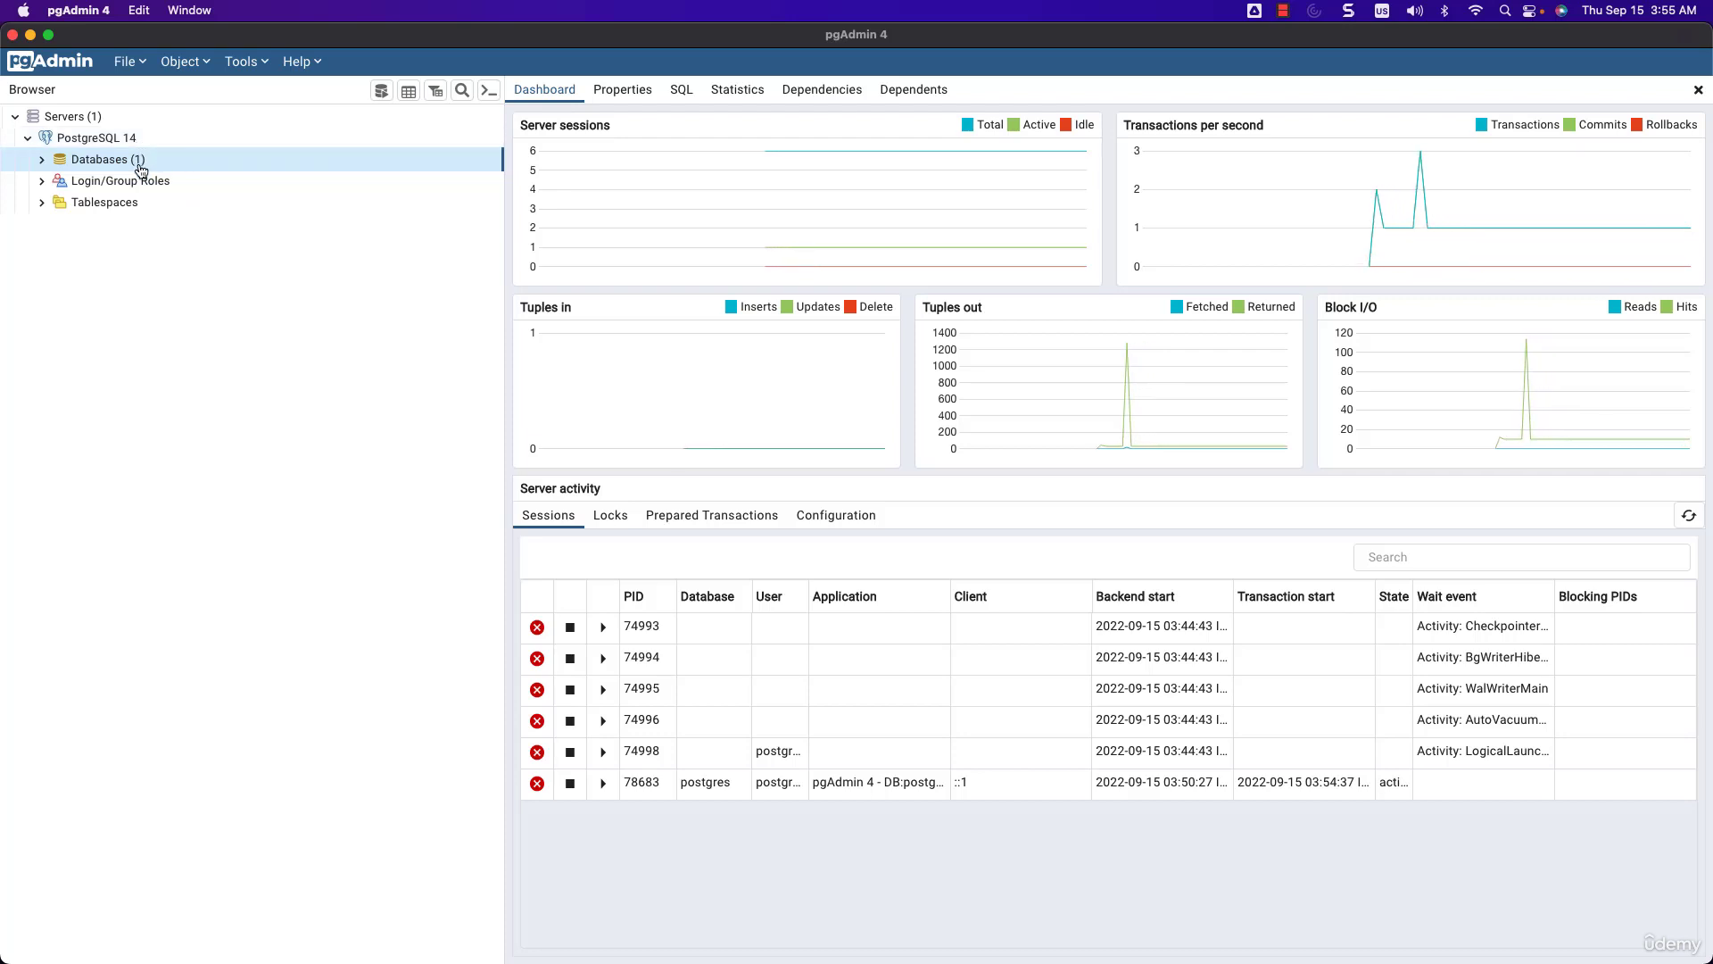
- Expand the server's Databases node and the postgres database to show its object categories
click(43, 160)
click(59, 183)
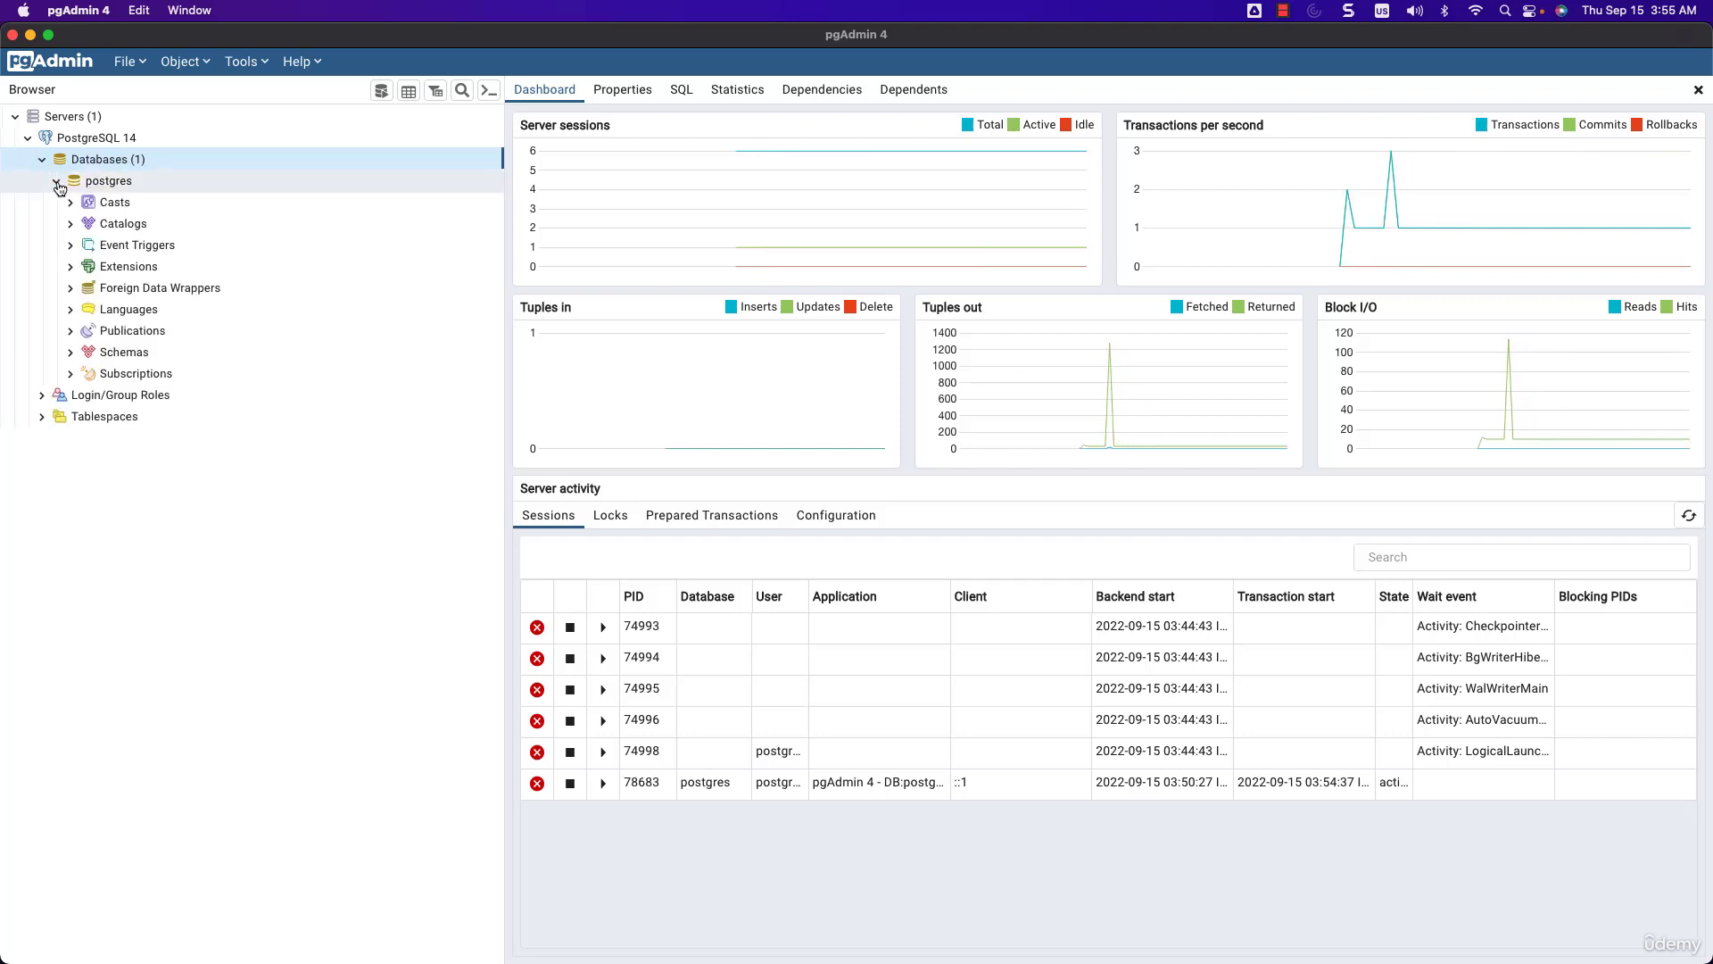
click(57, 184)
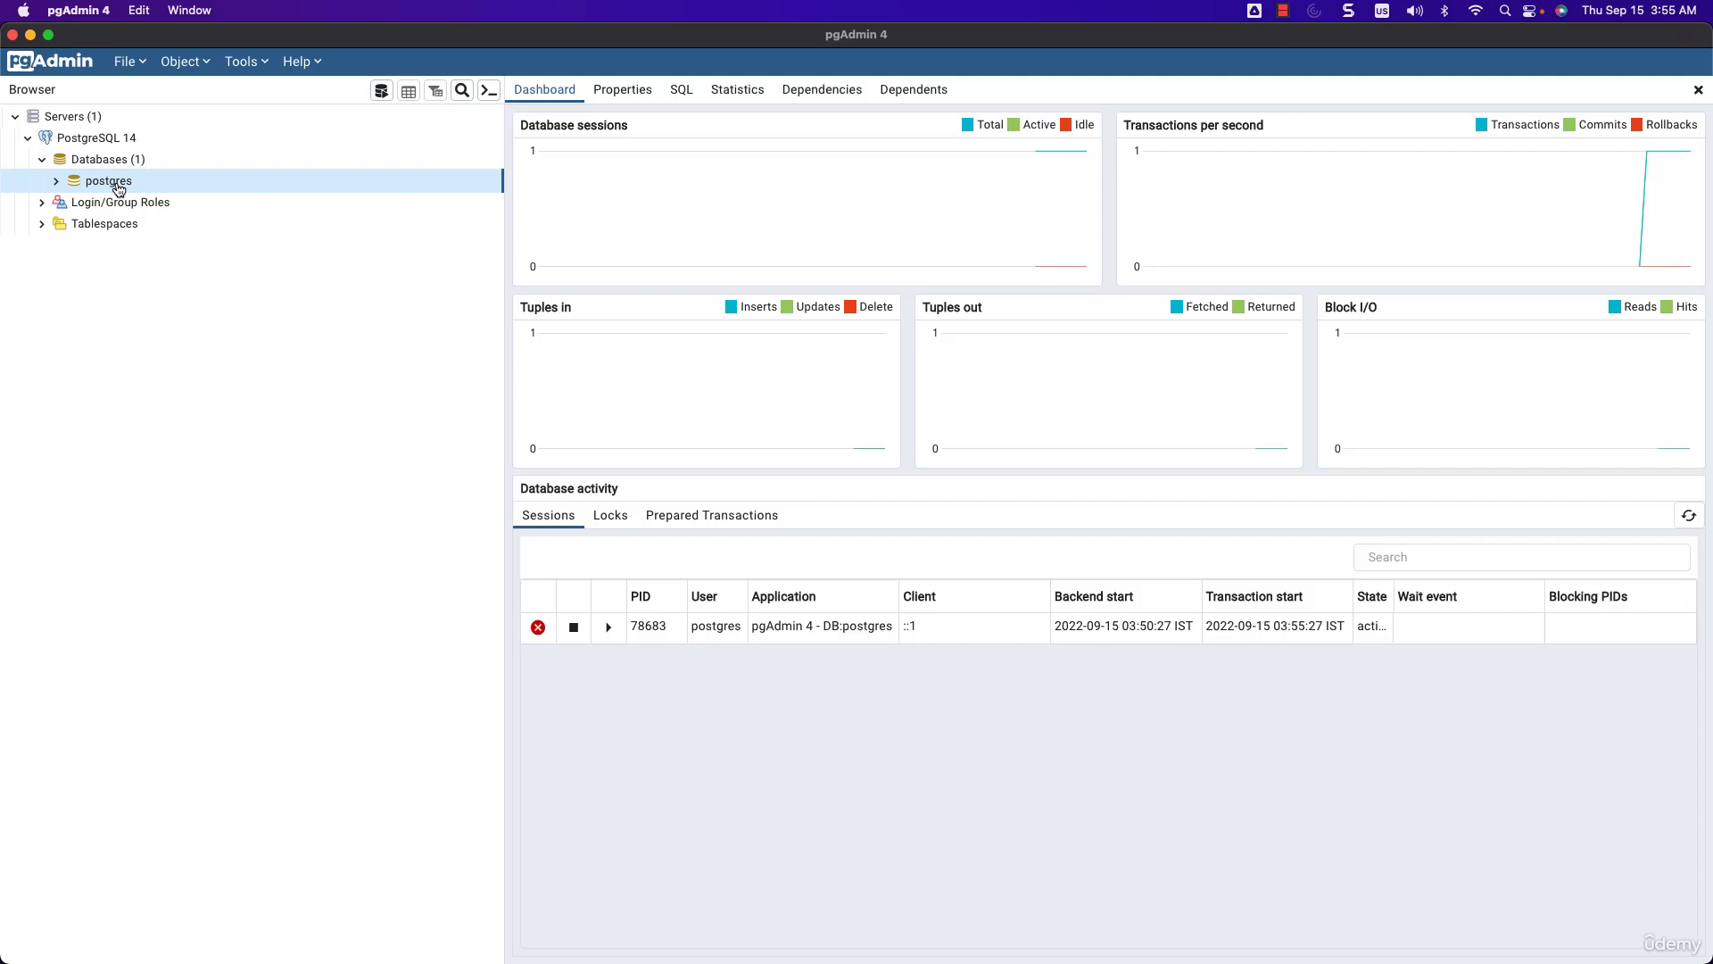
click(57, 182)
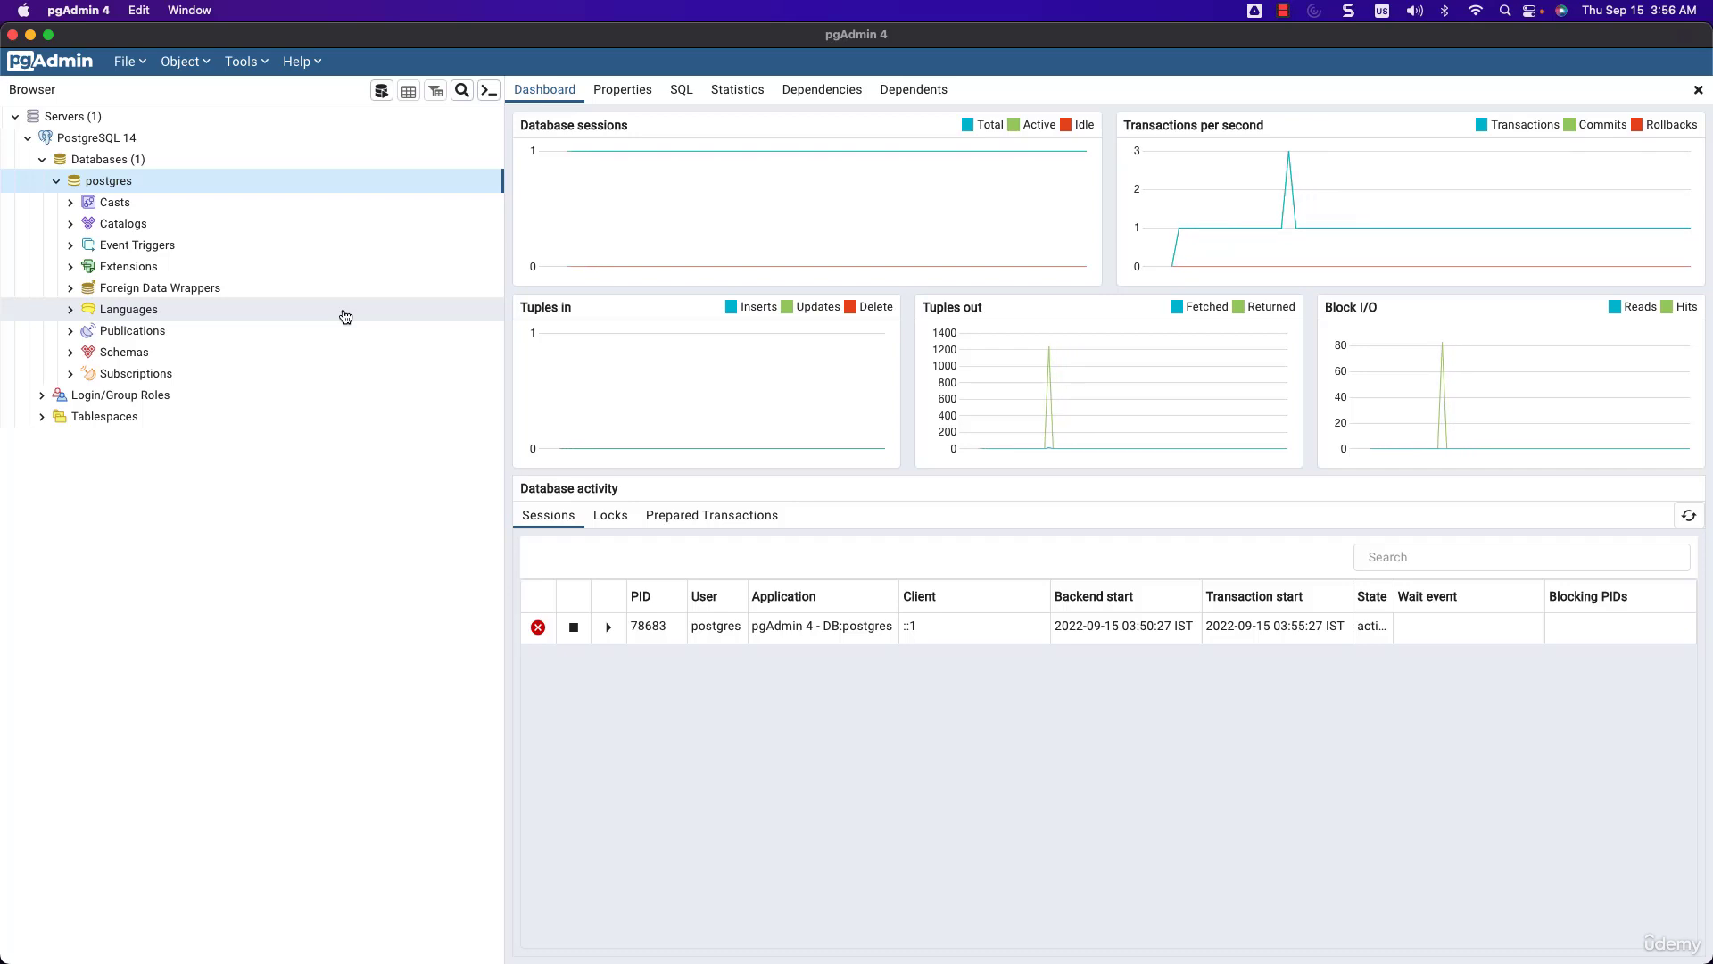
- Open the Query Tool for the postgres database and expand its Schemas node, leaving the public schema collapsed
right_click(122, 184)
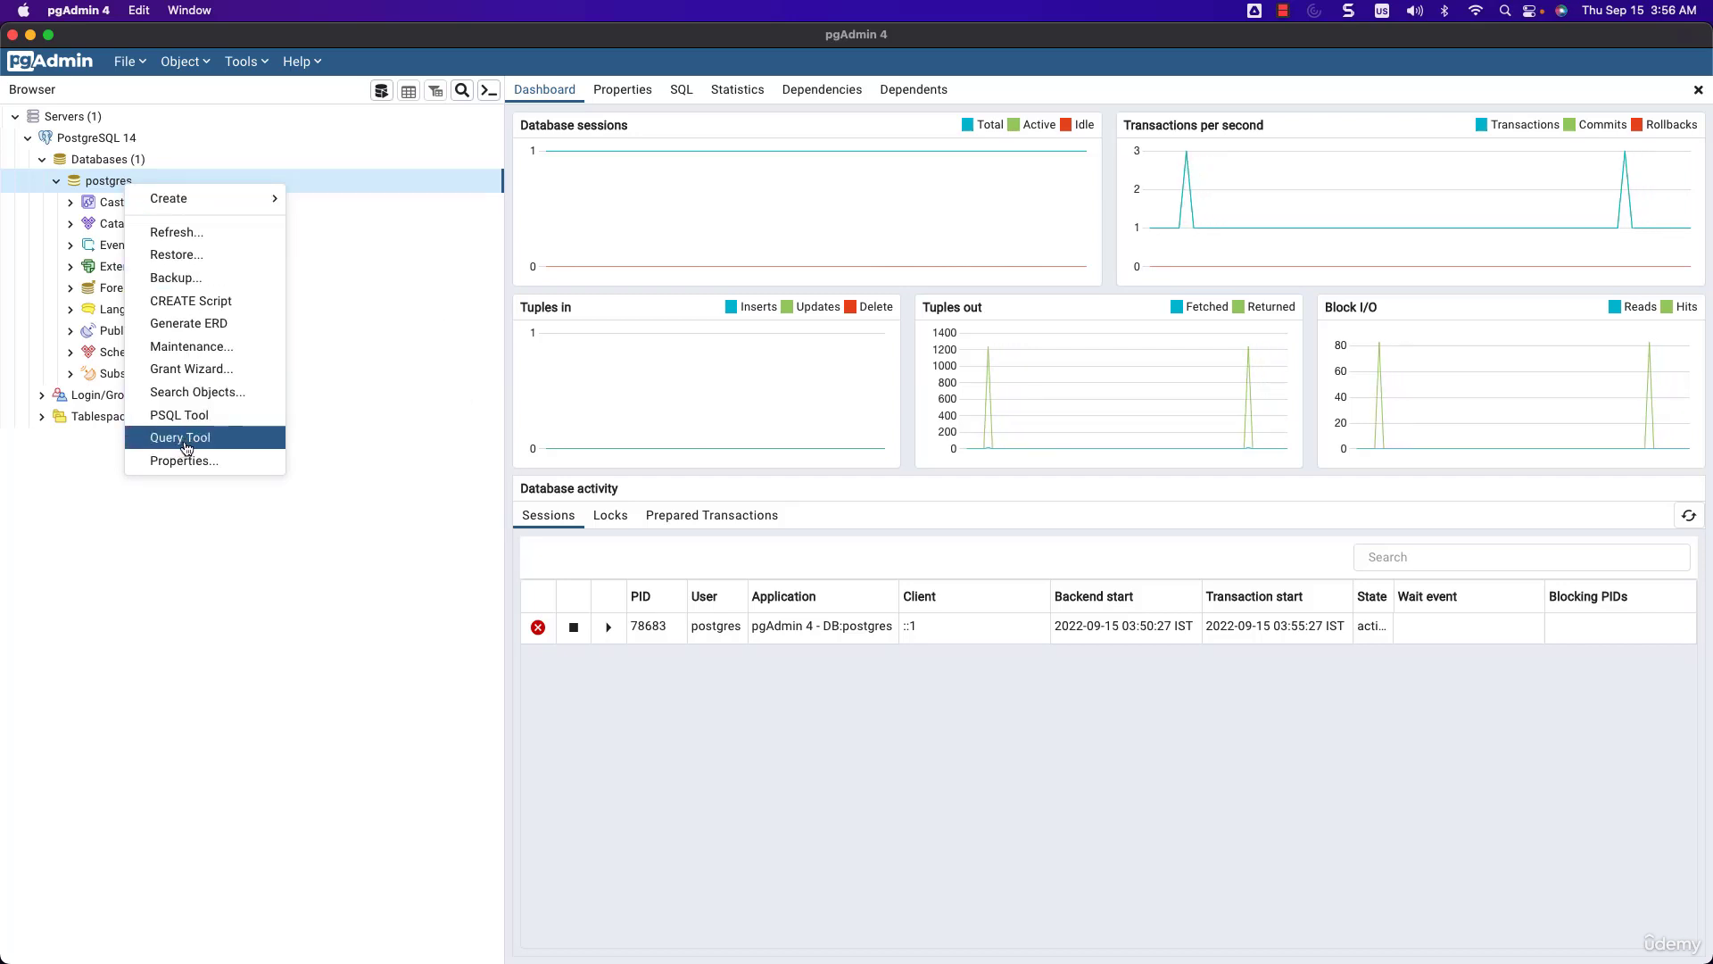
click(186, 439)
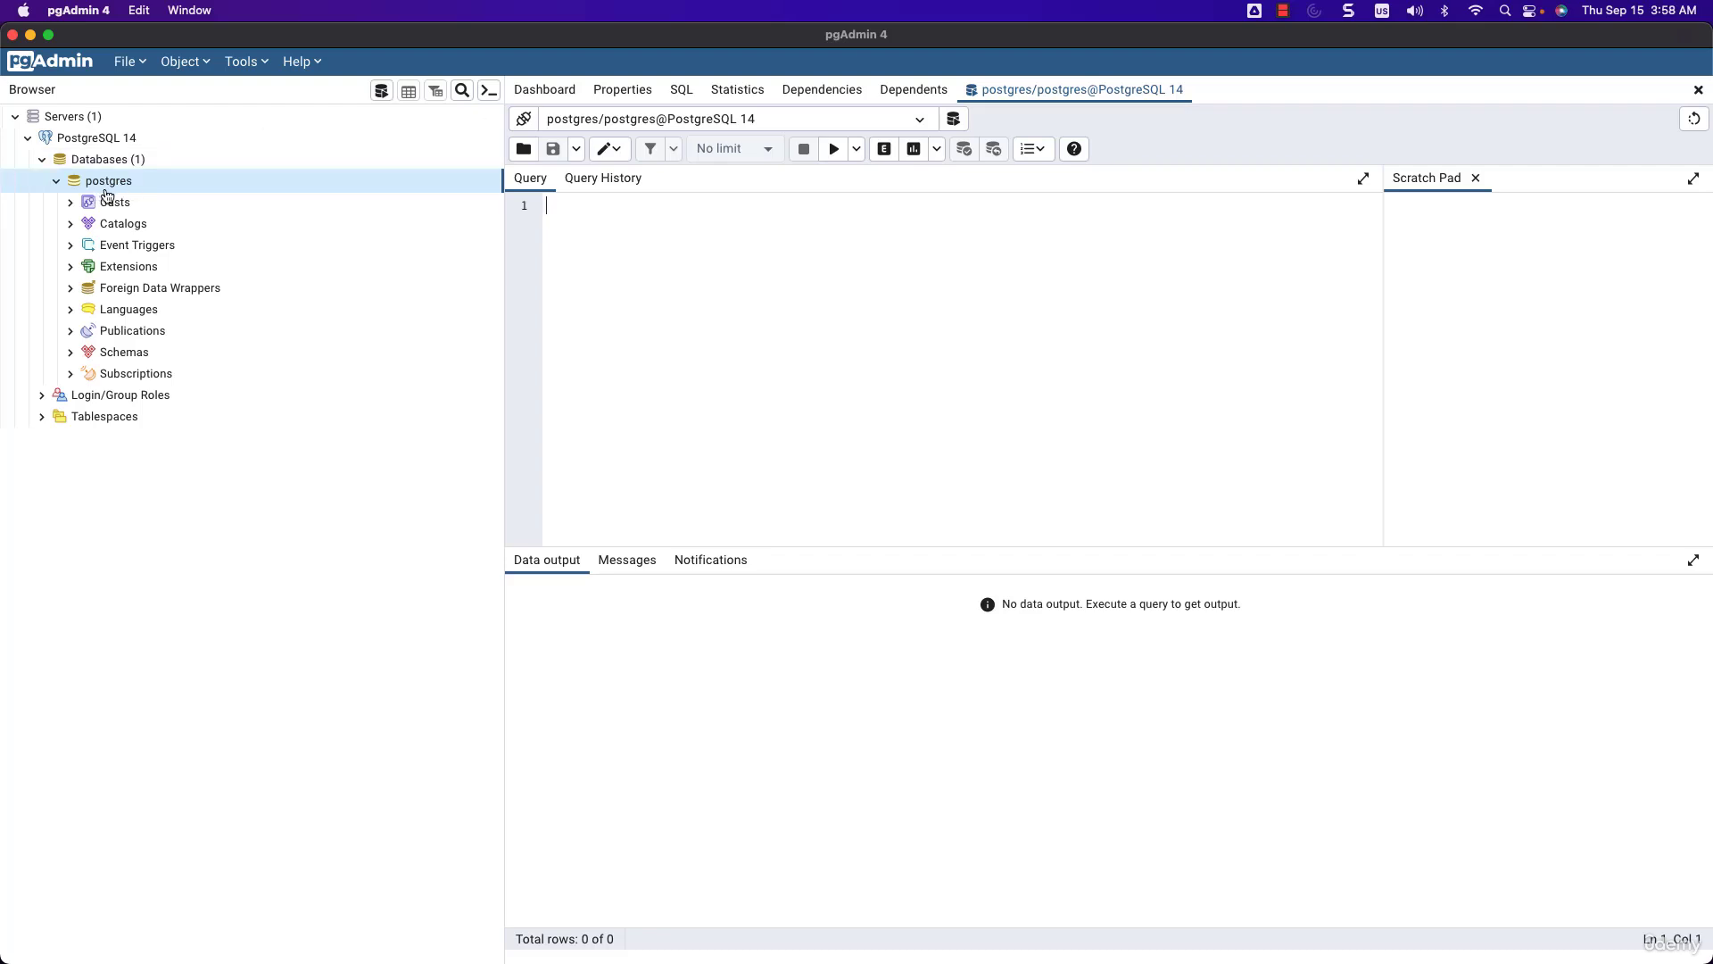
click(72, 353)
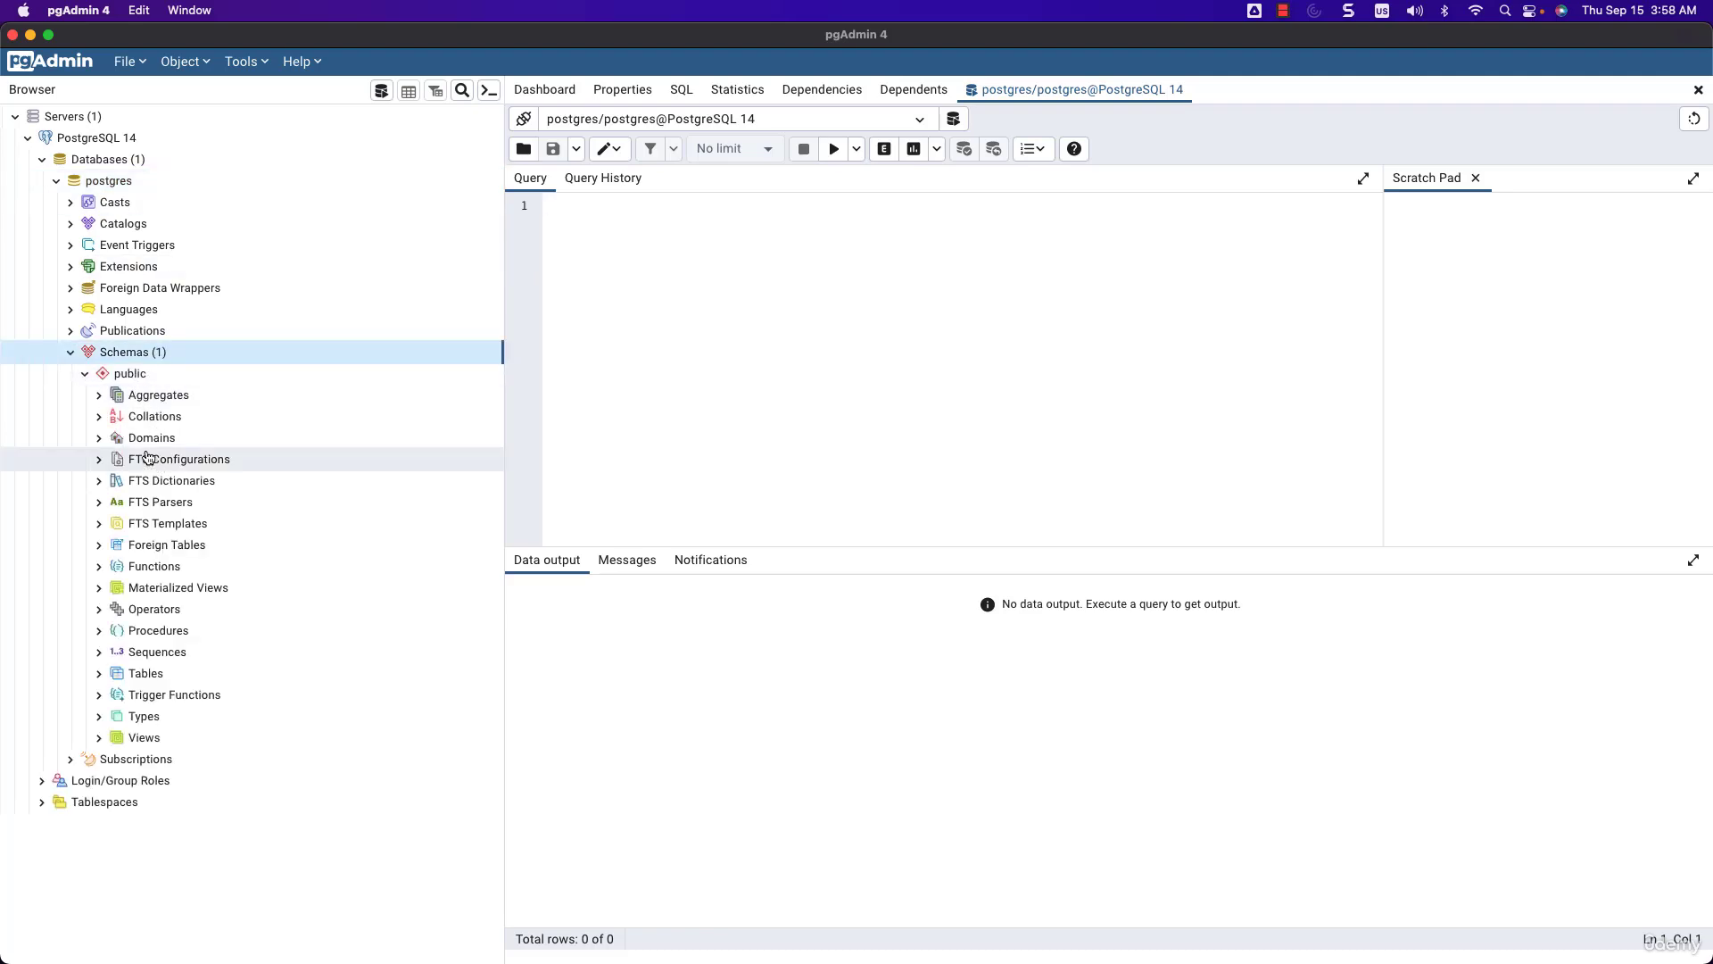
click(84, 375)
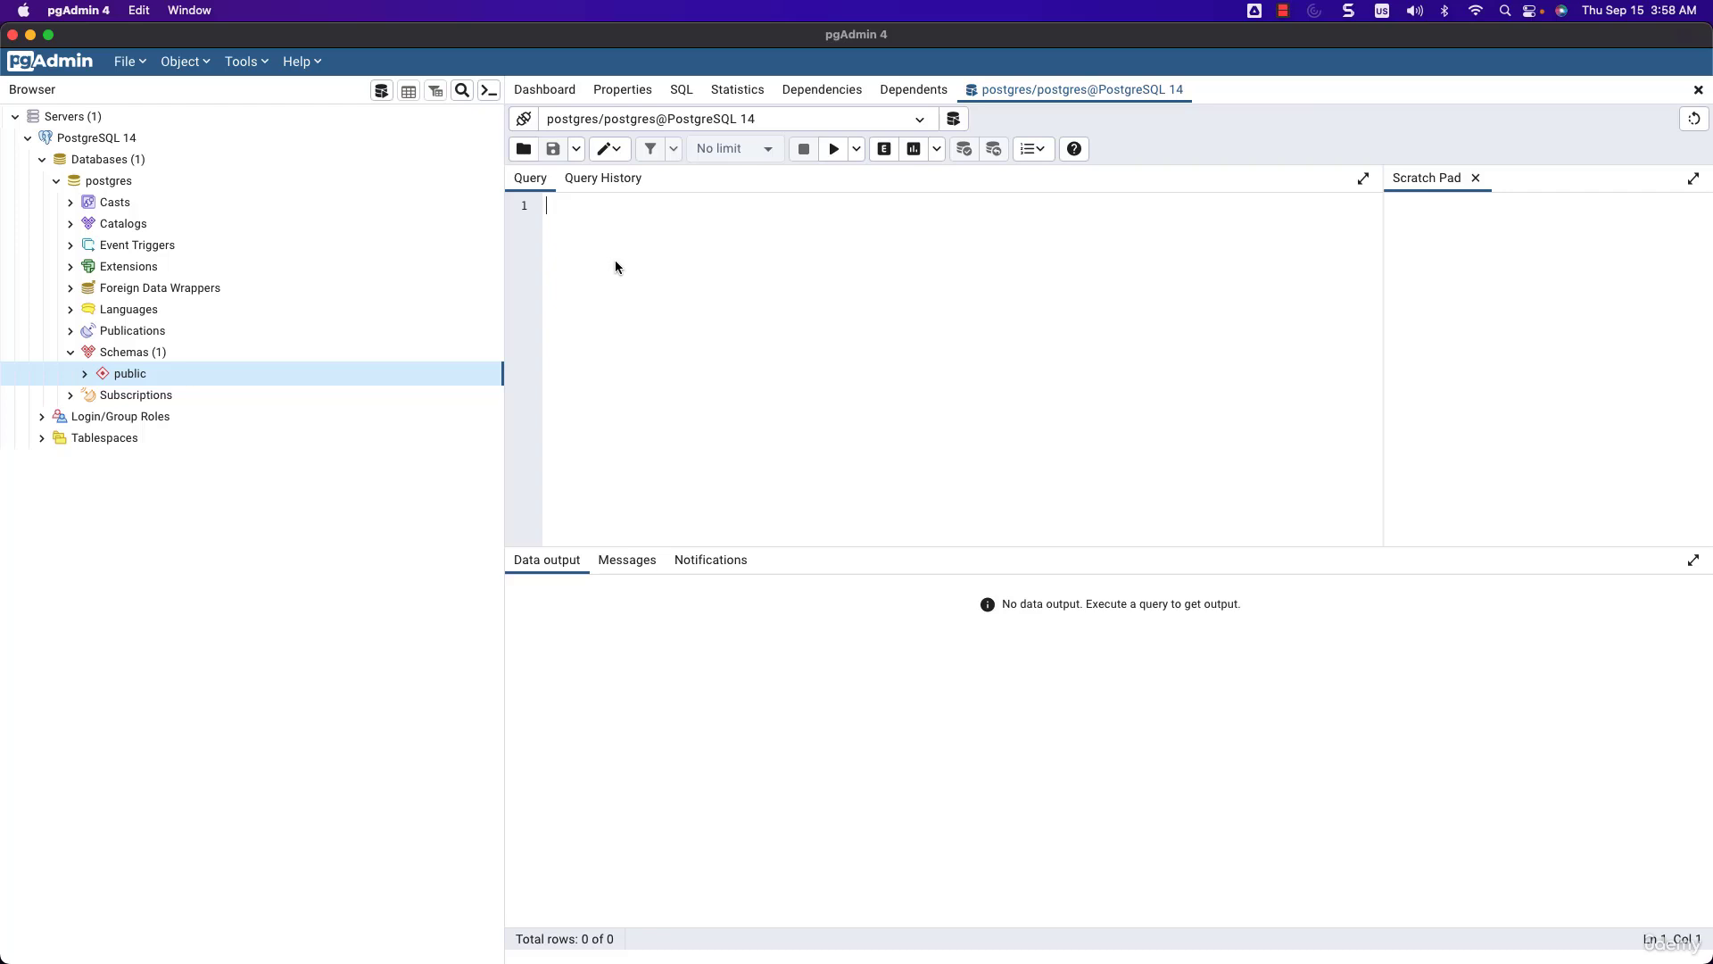
- Write SELECT * as the first line of the query and start a second line
text(SELECT)
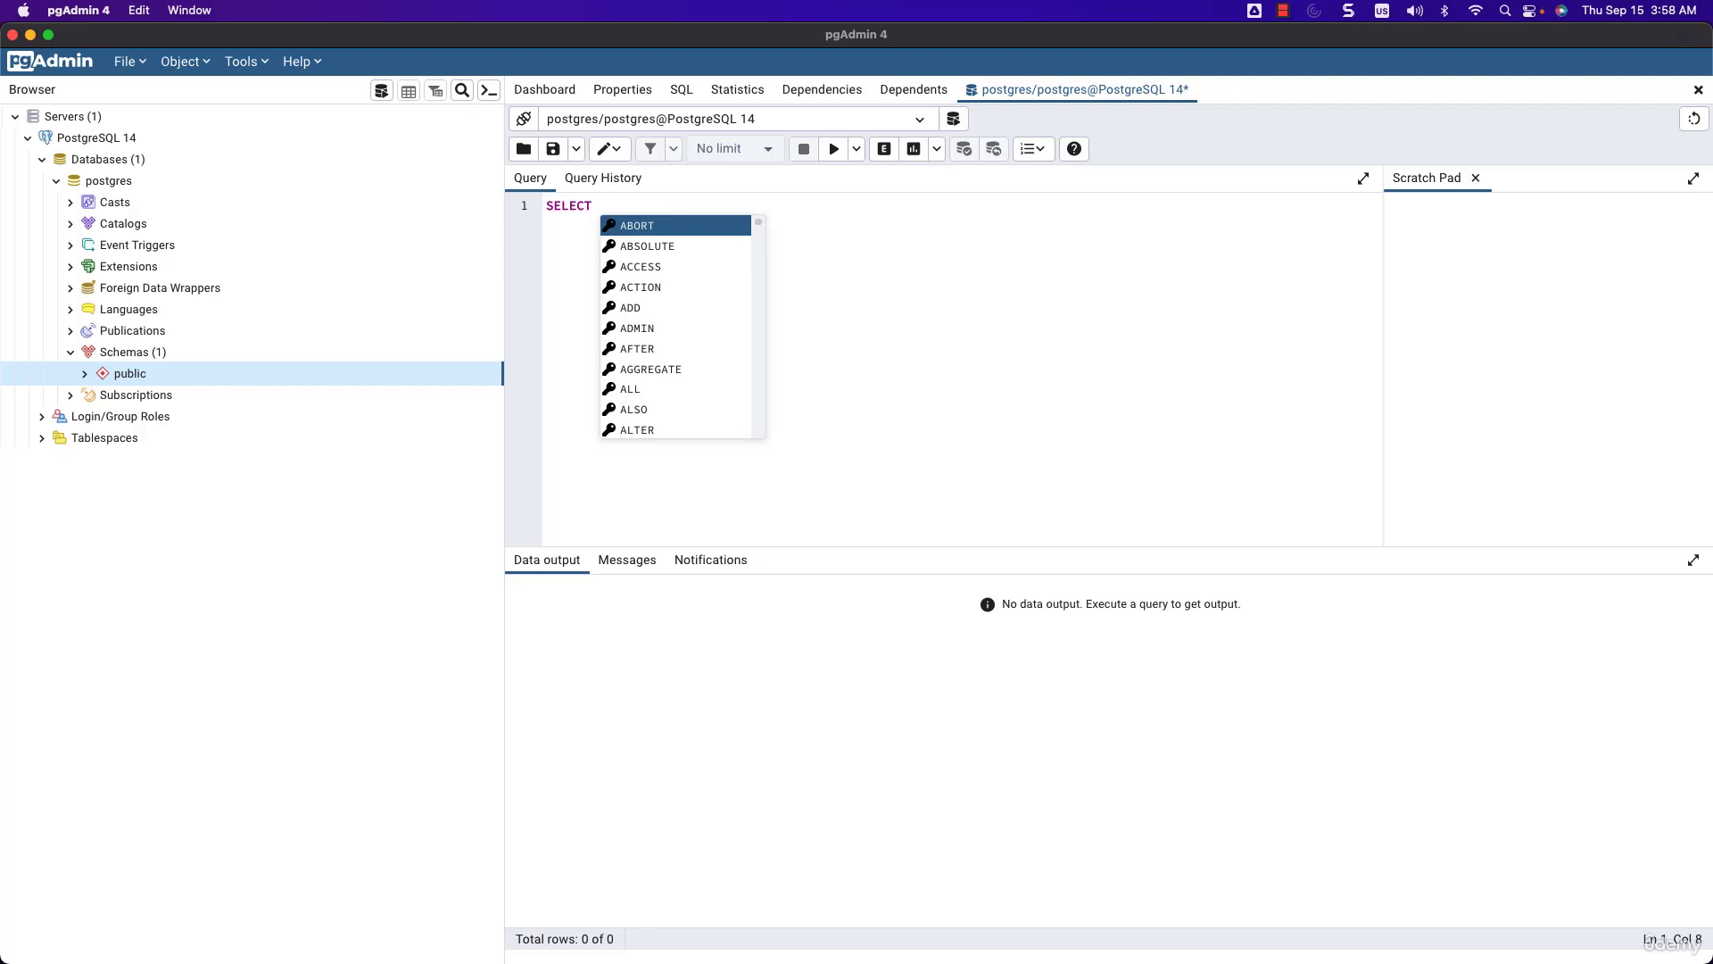
text(* )
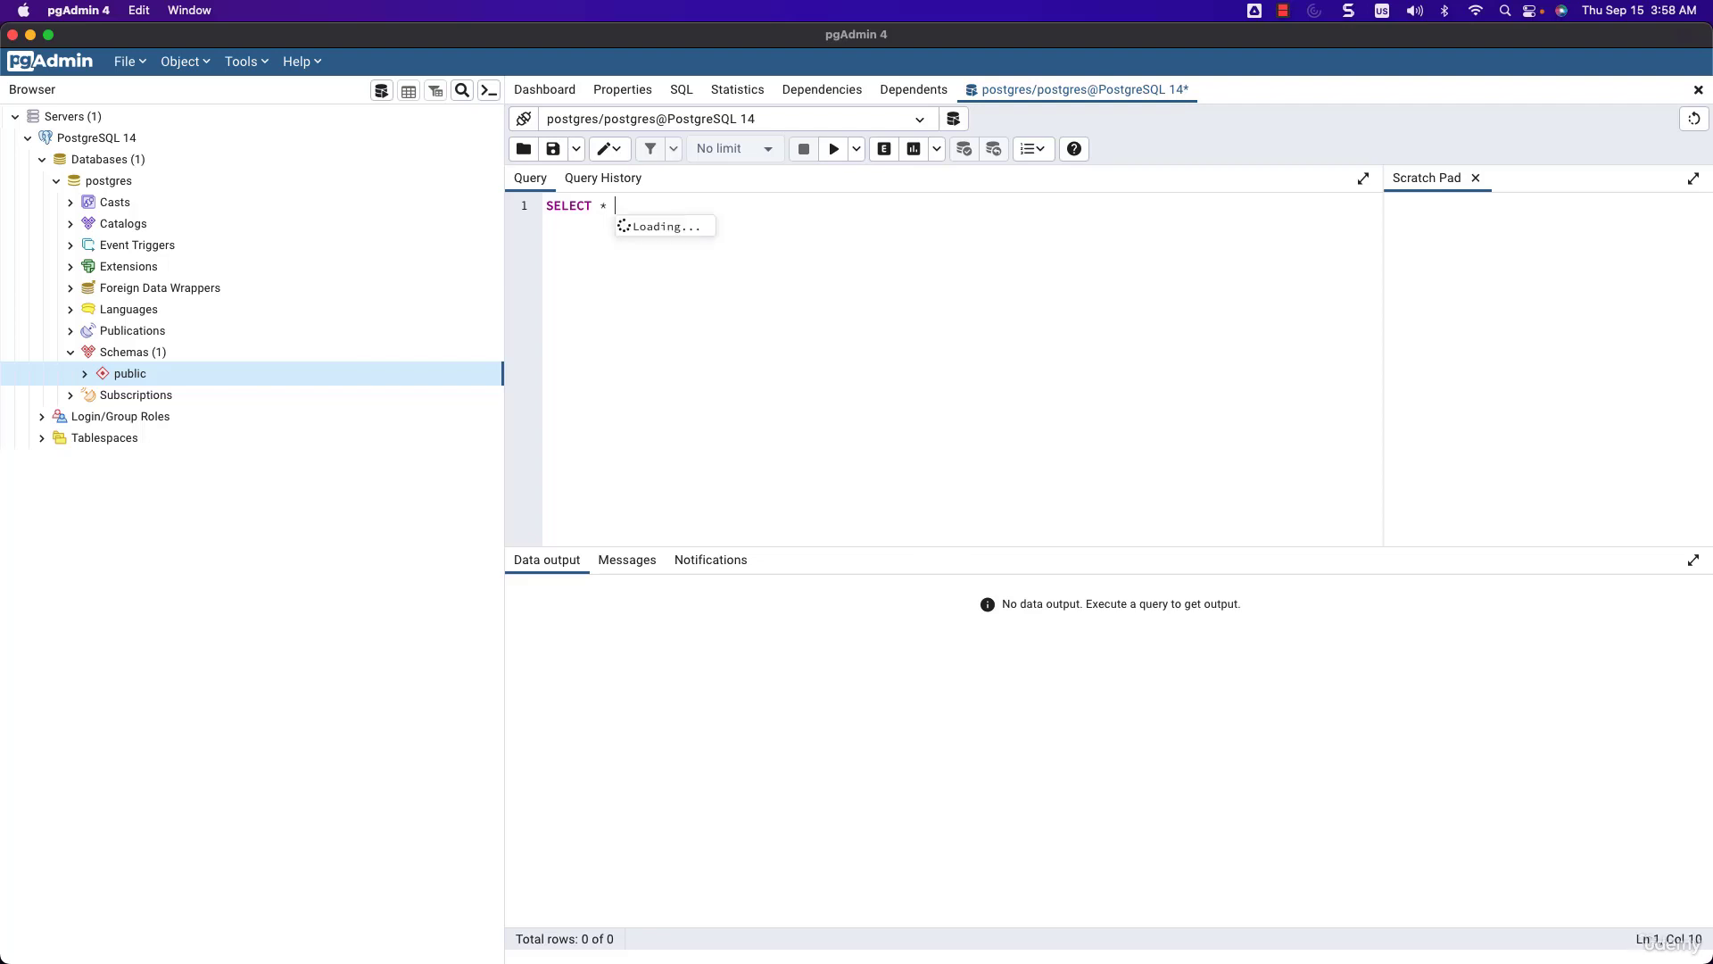
text(FR)
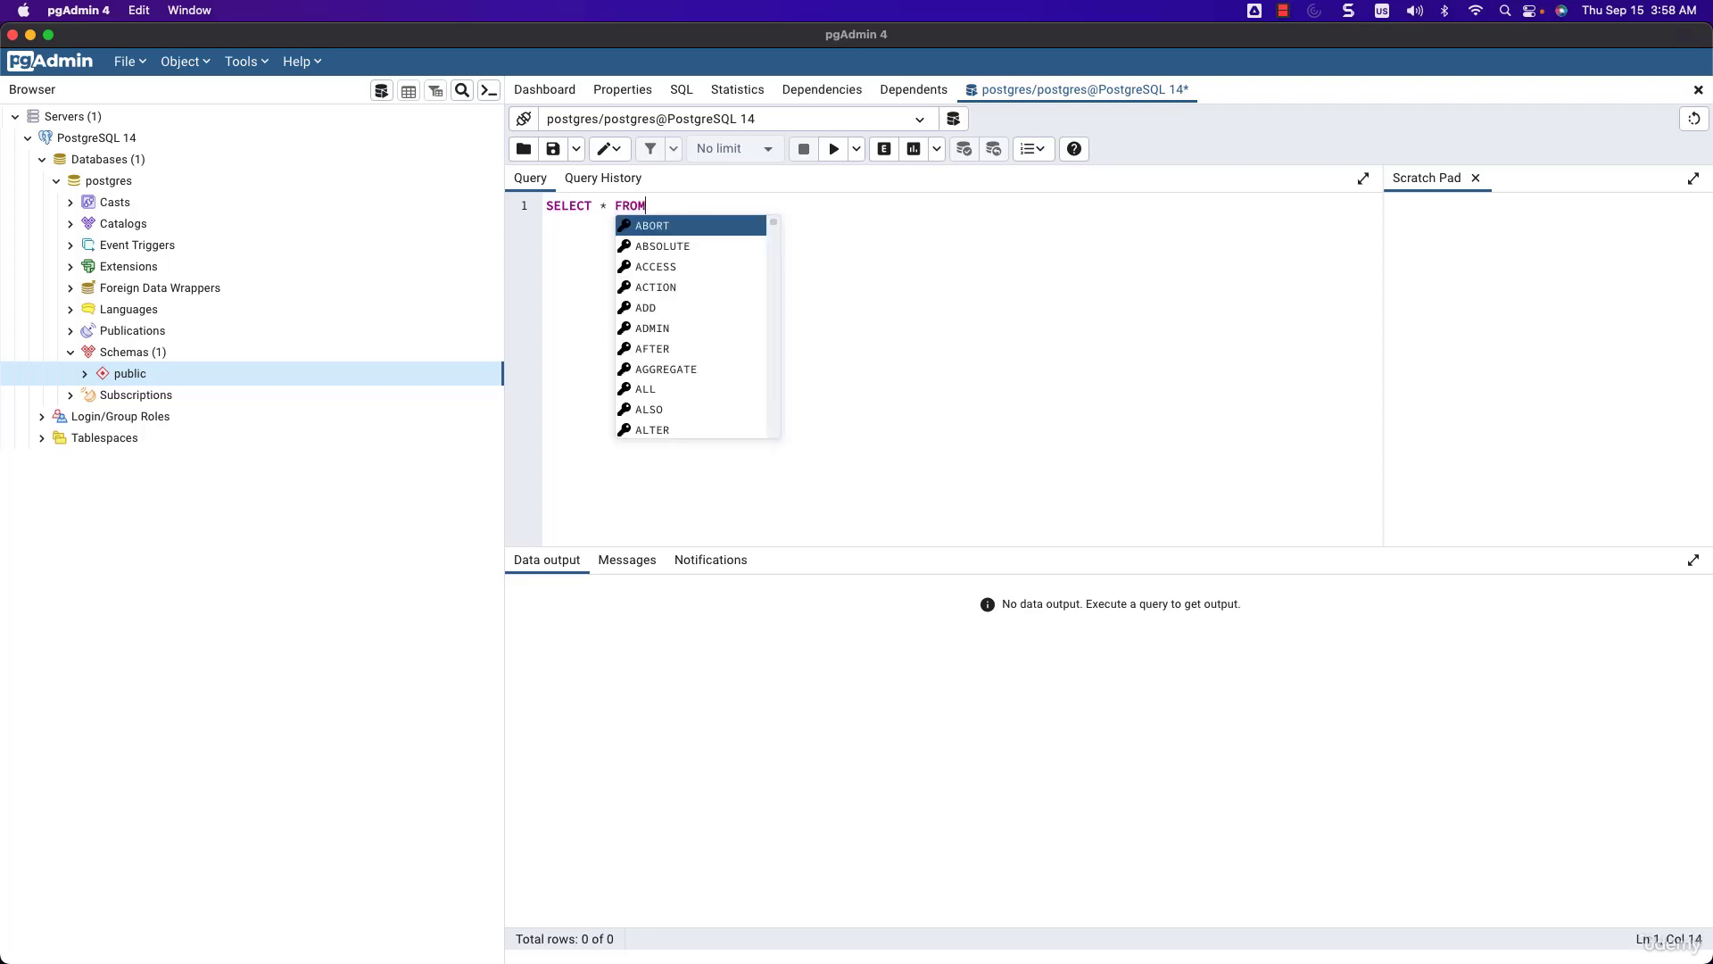
text(OM)
key(BackSpace)
key(BackSpace)
key(BackSpace)
key(BackSpace)
key(Return)
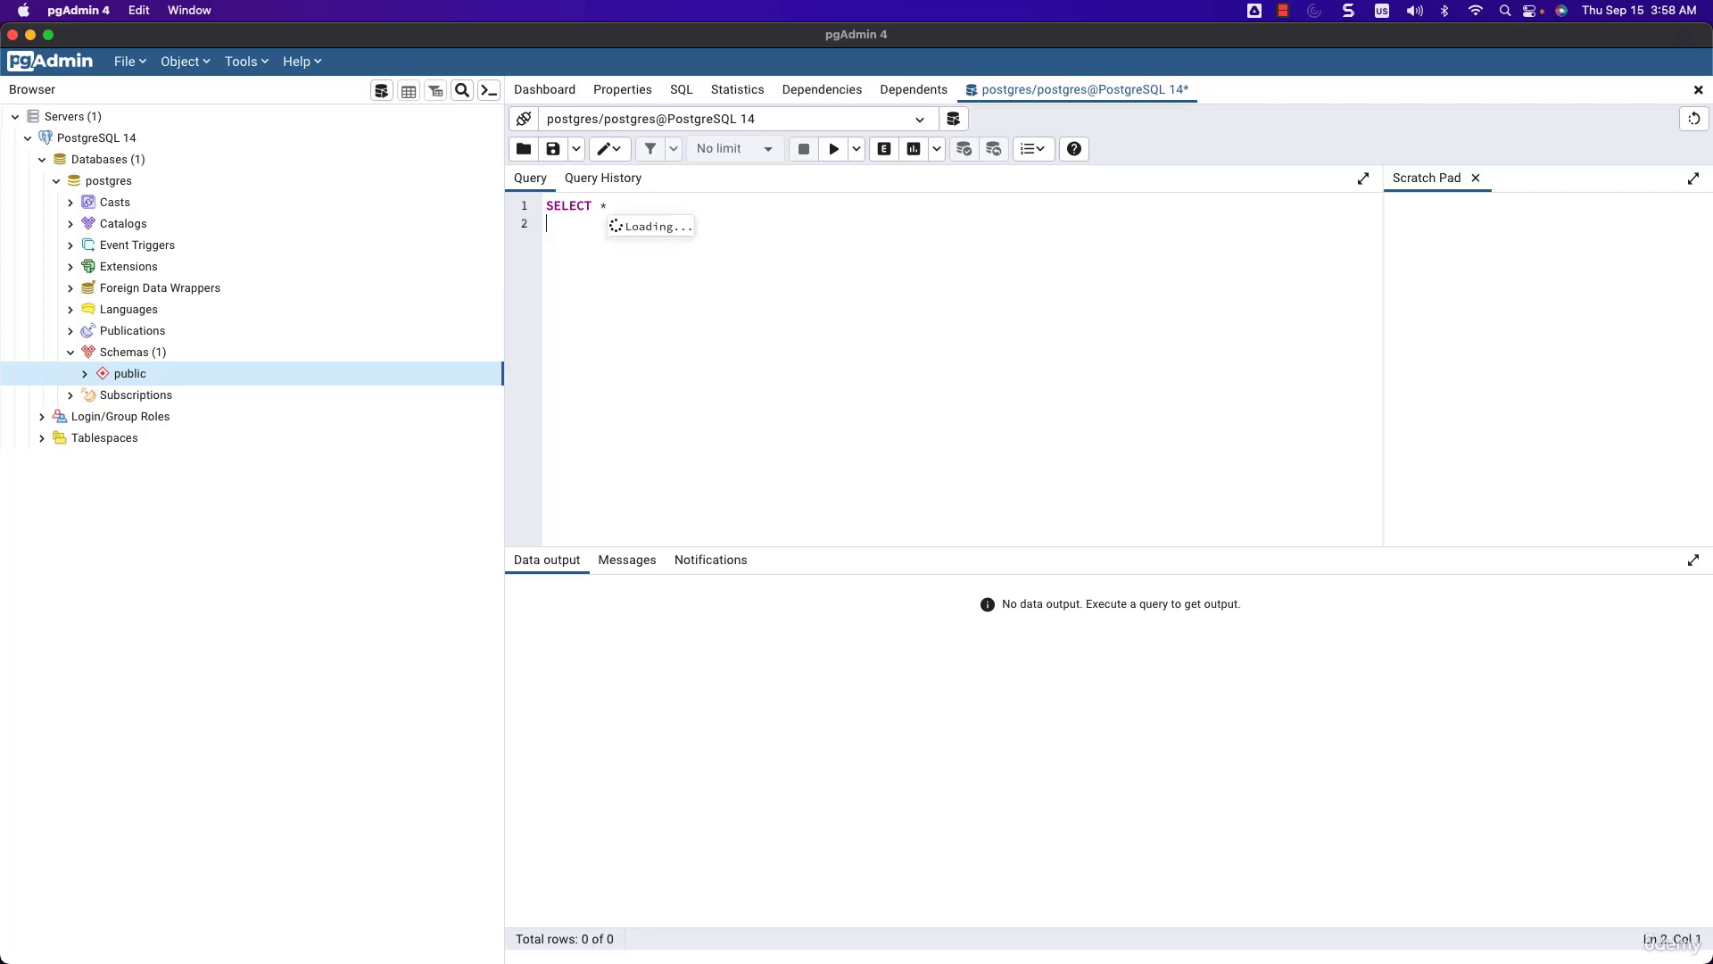
- Complete the query with FROM information_schema.tables on the second line and execute the whole statement
text(FR)
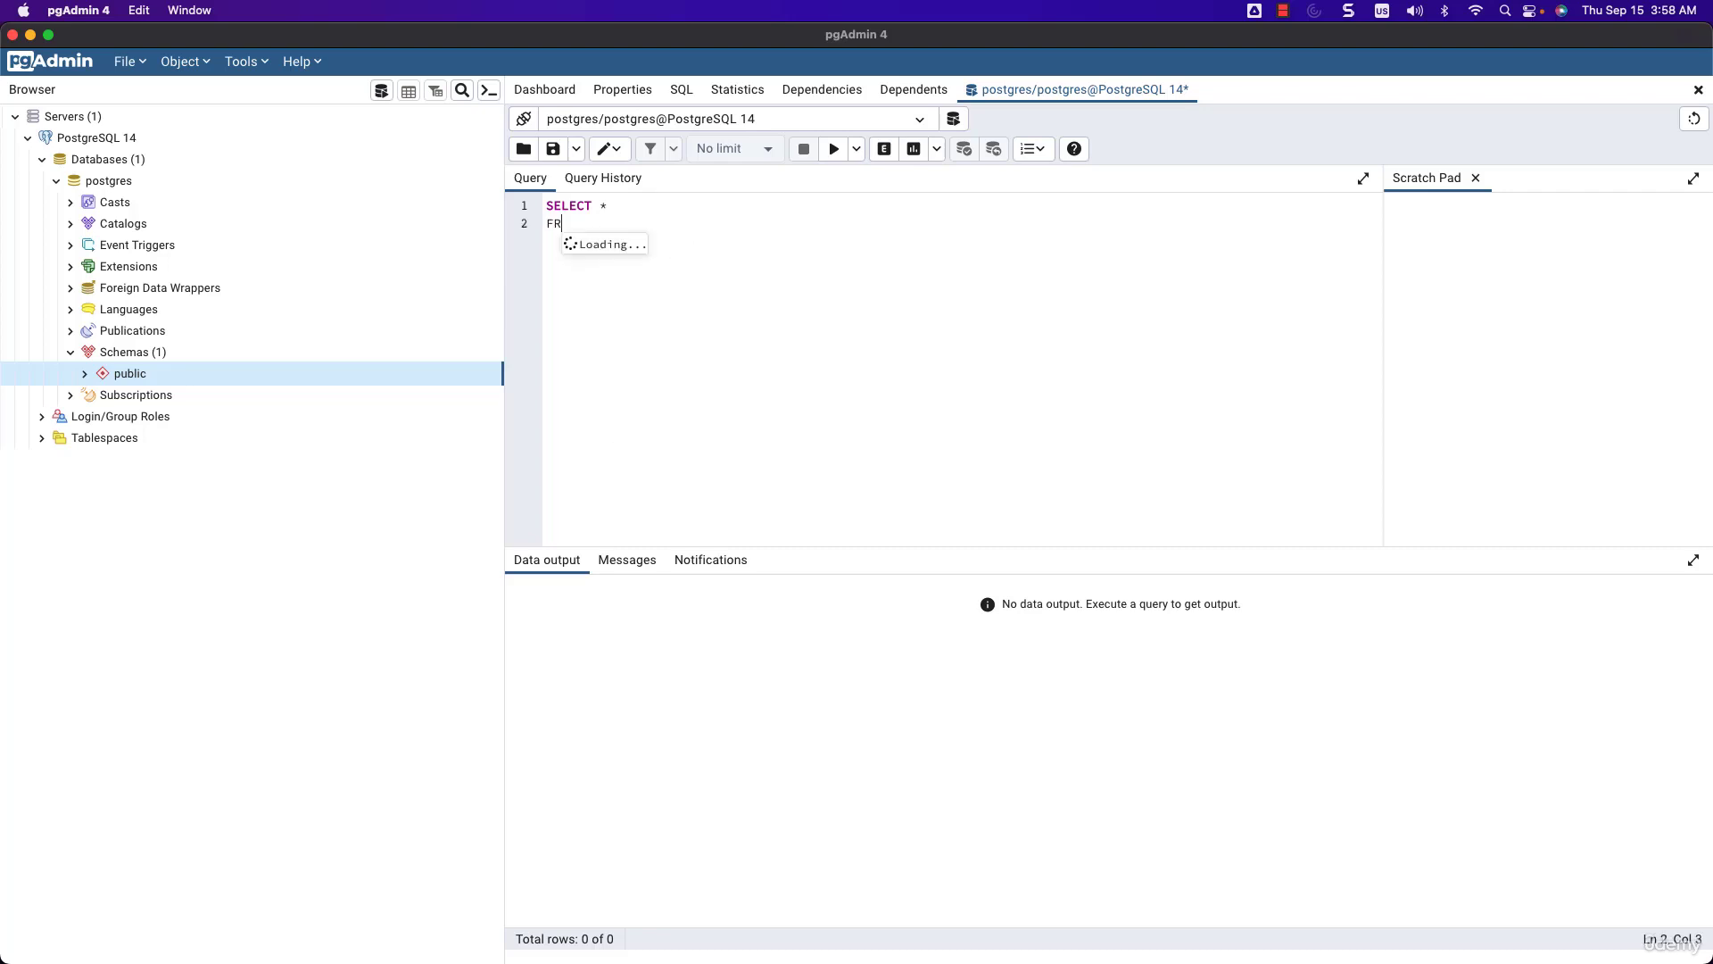
text(OM inform)
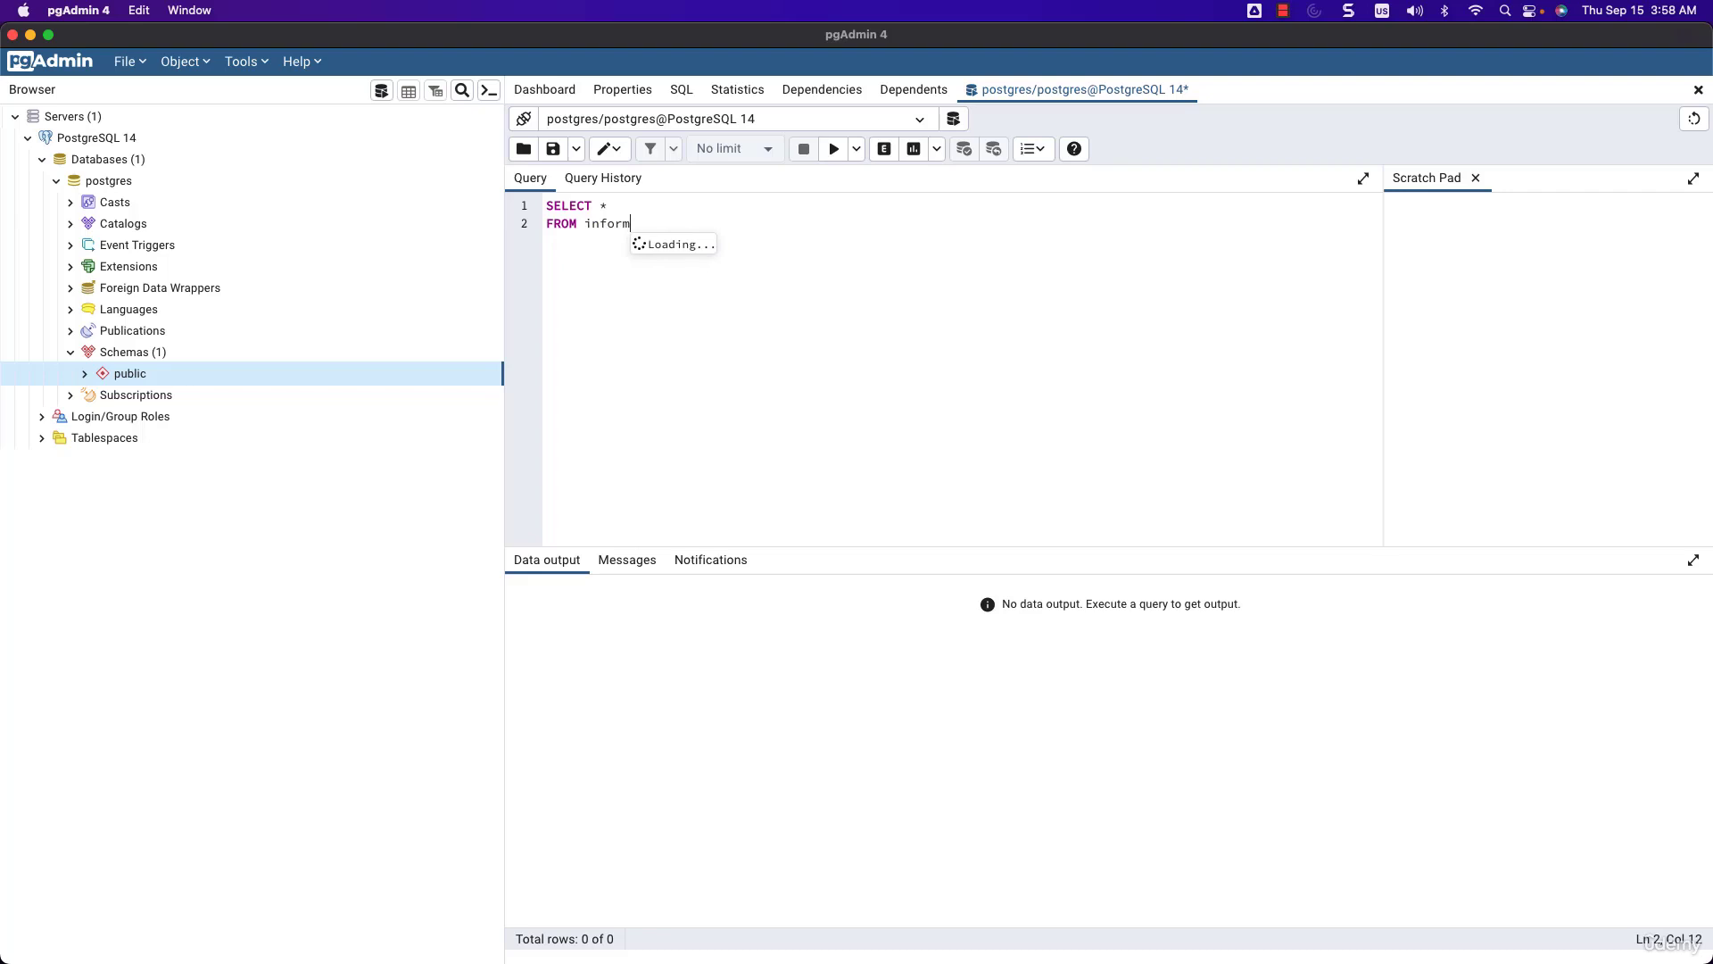
text(ation_schema)
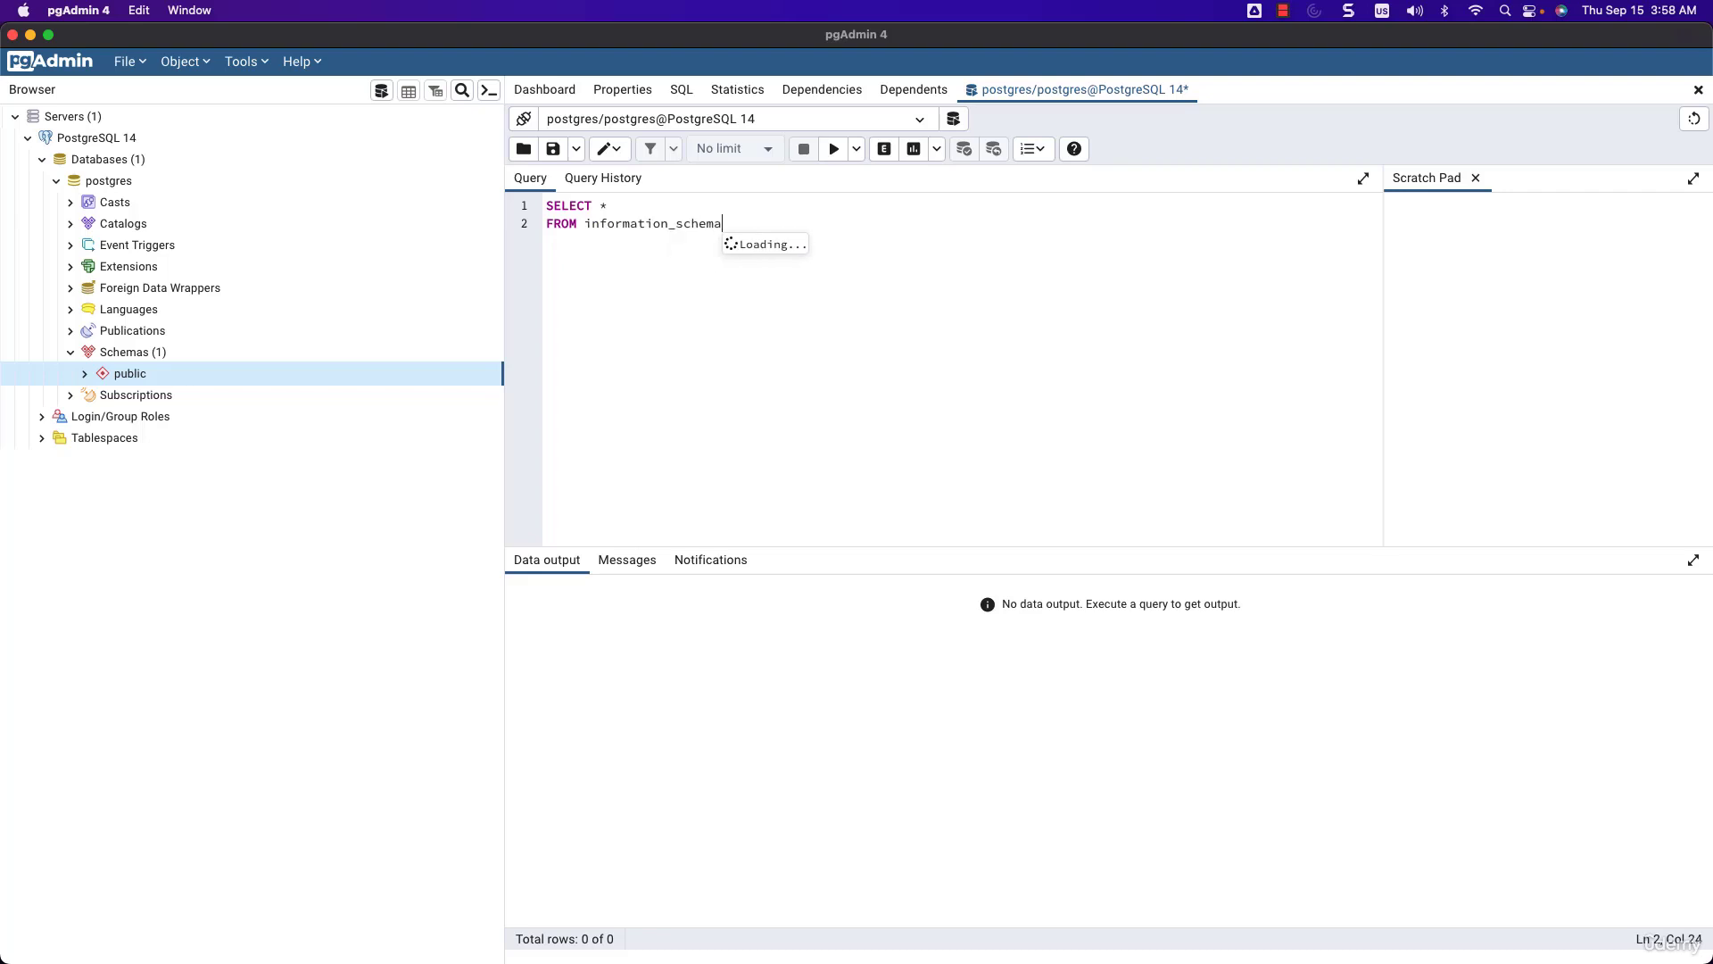
text(.tables)
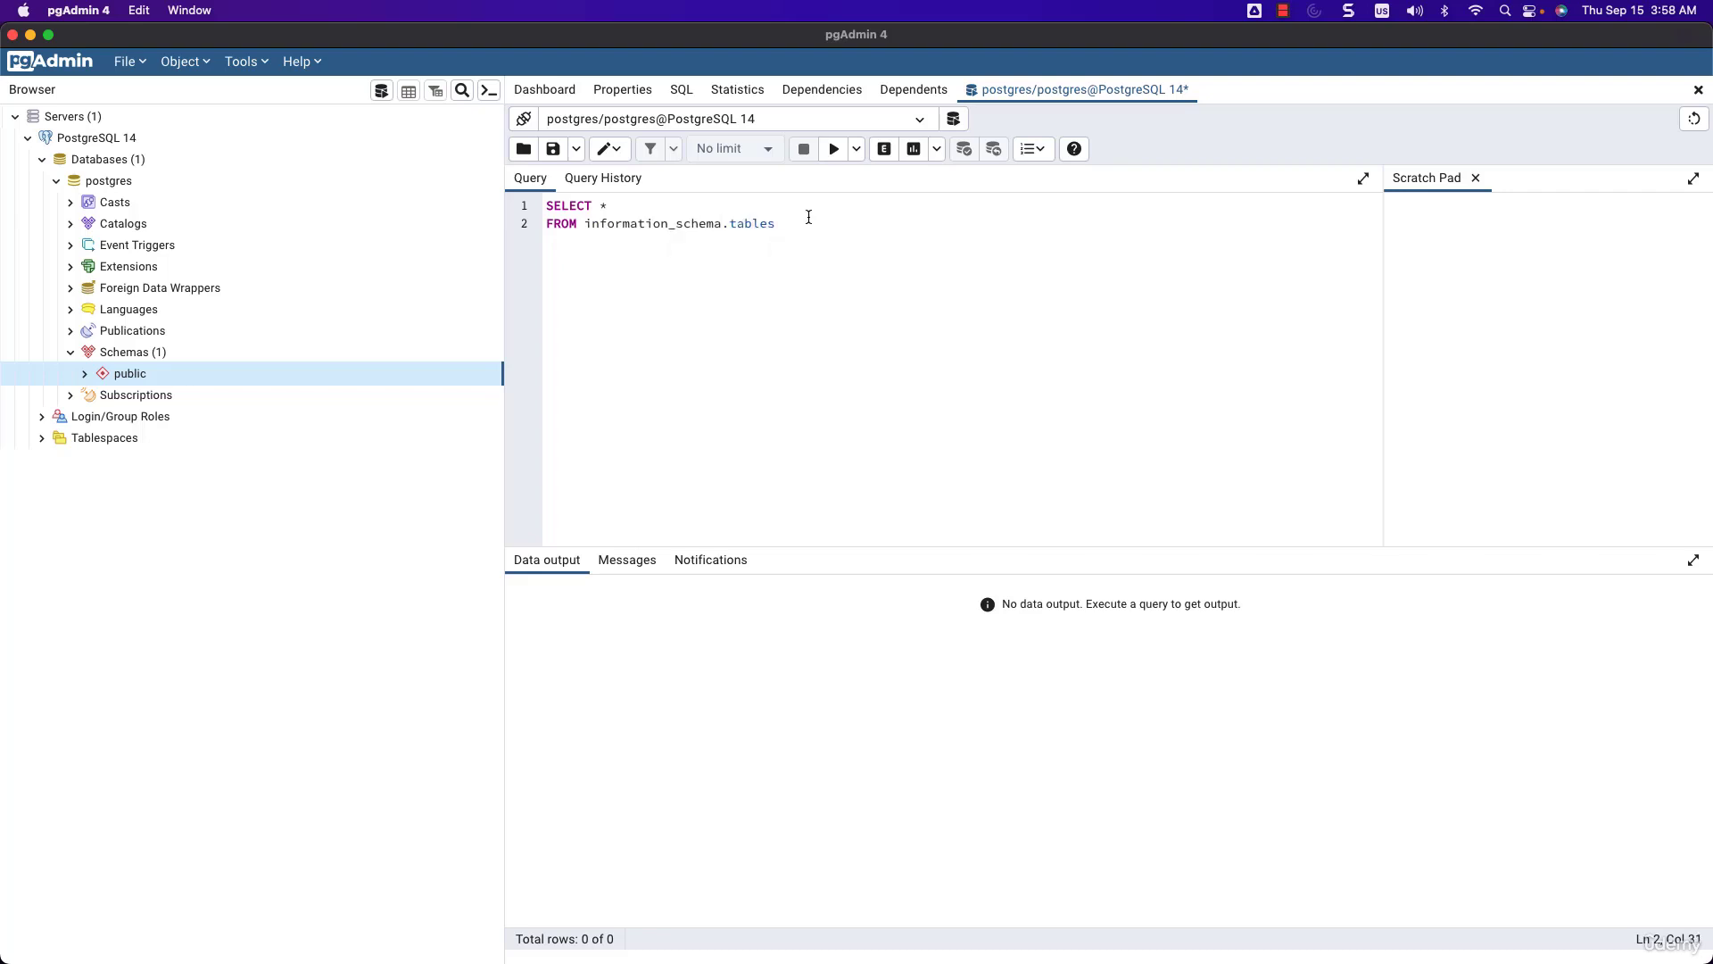
drag(787, 225, 546, 207)
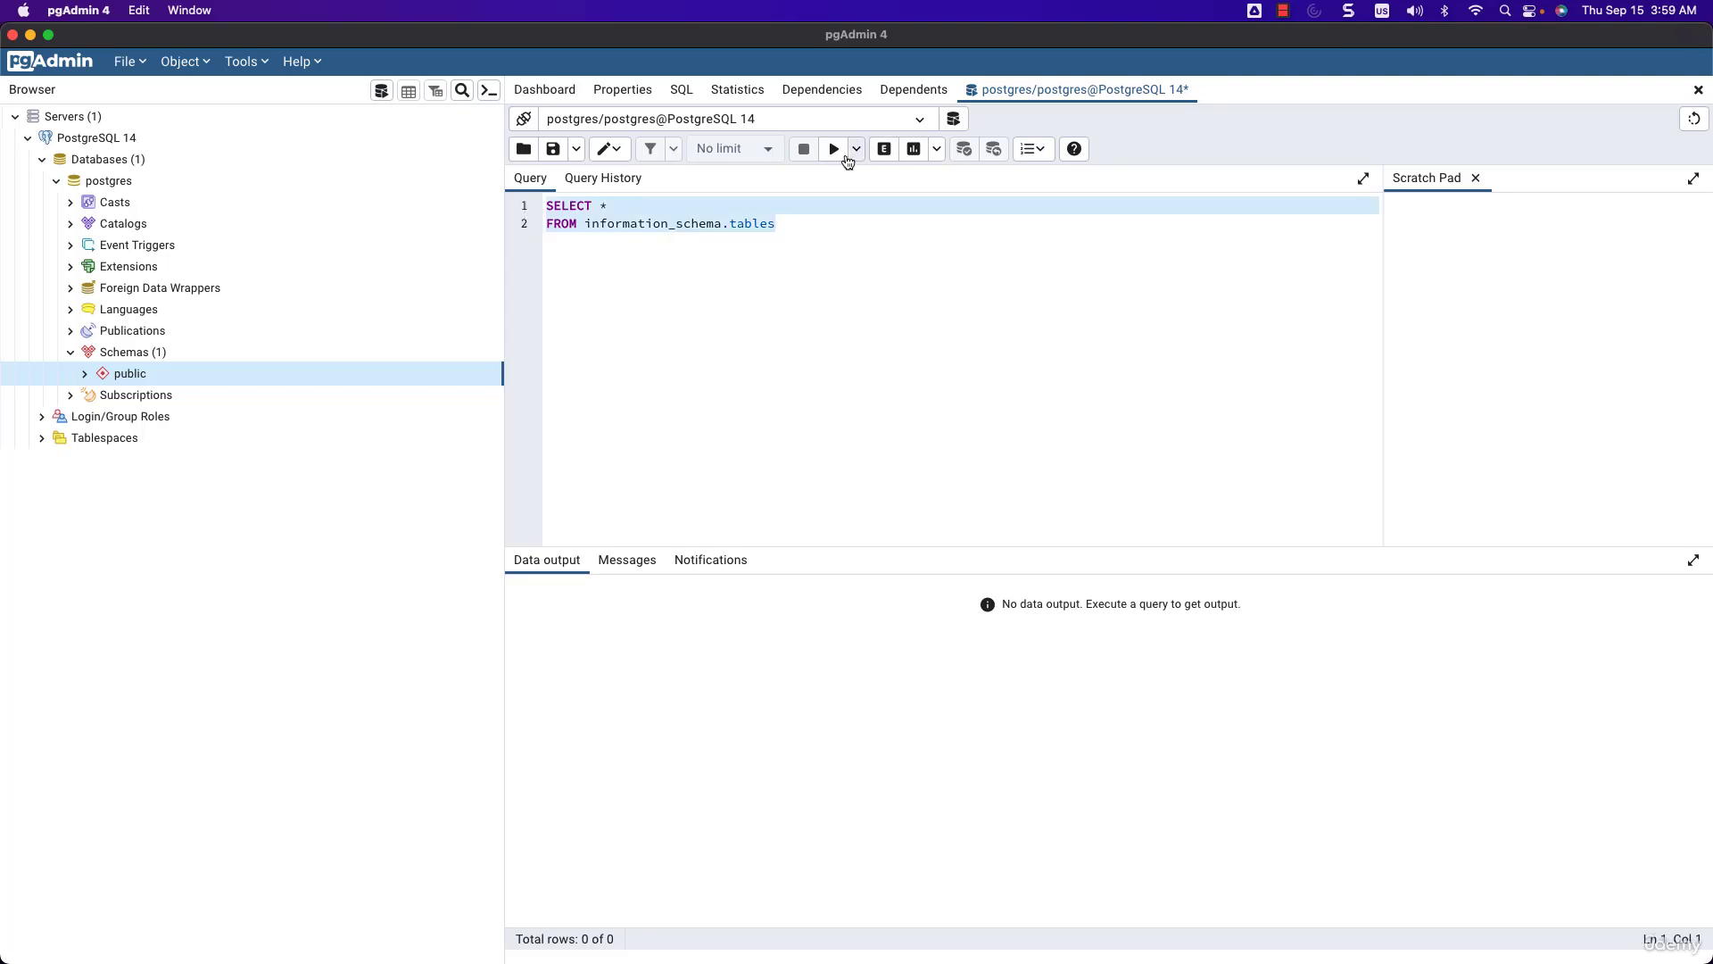
click(839, 152)
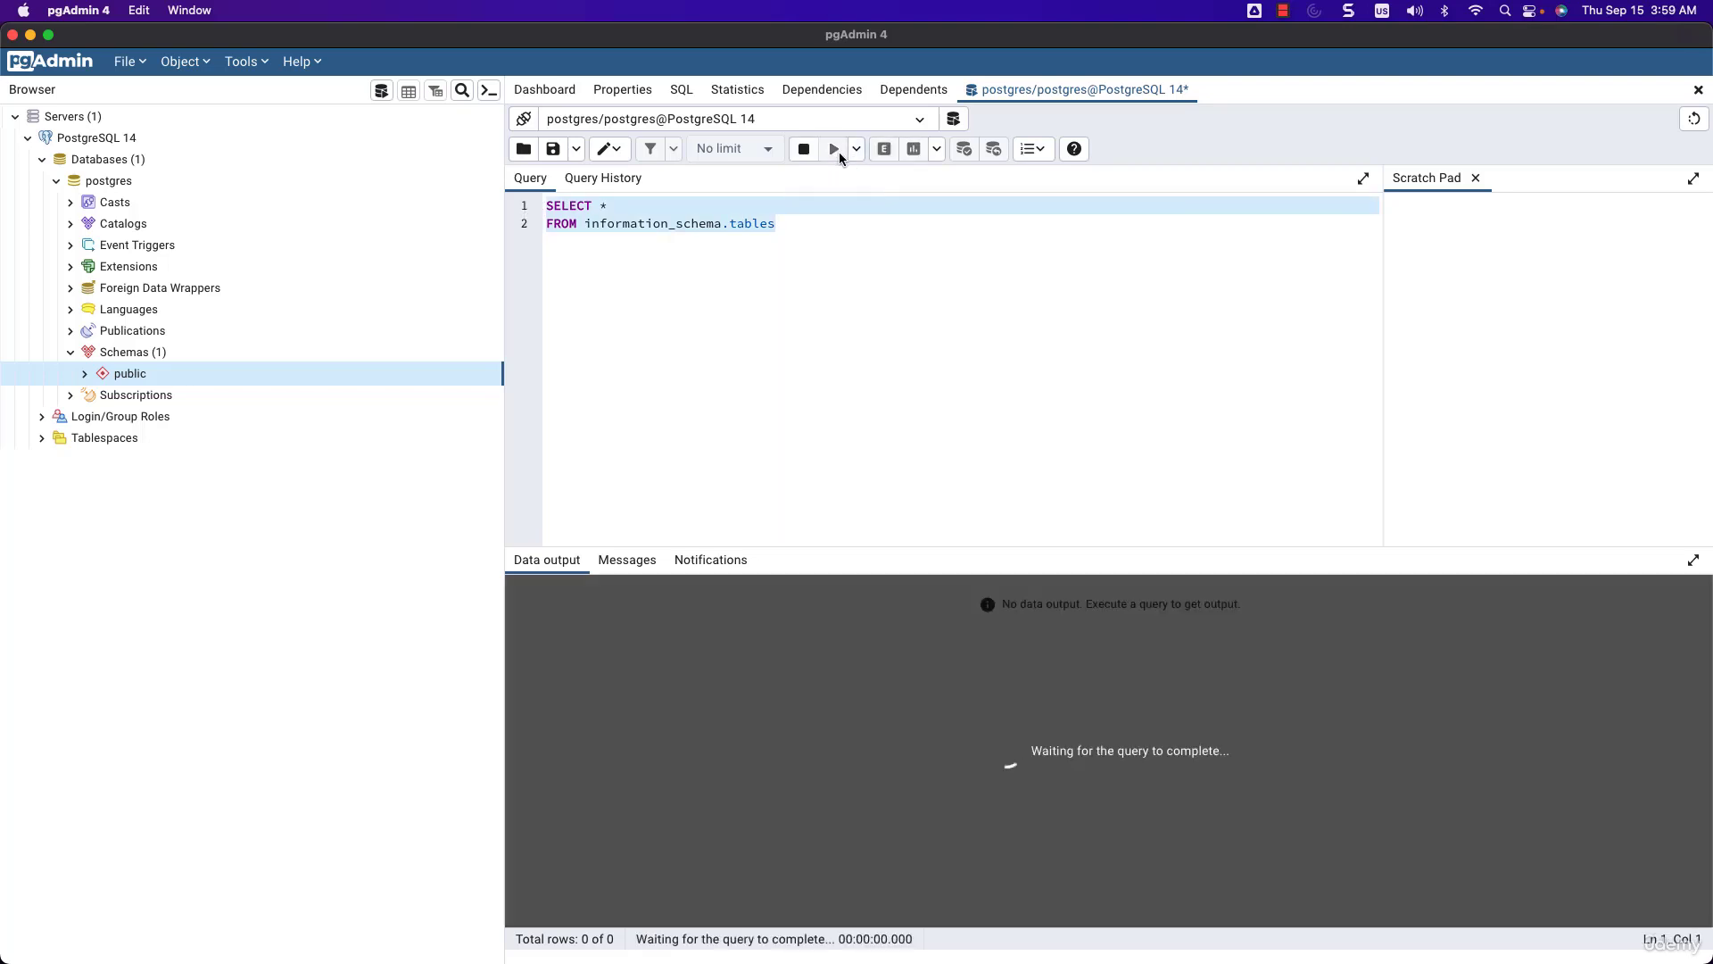